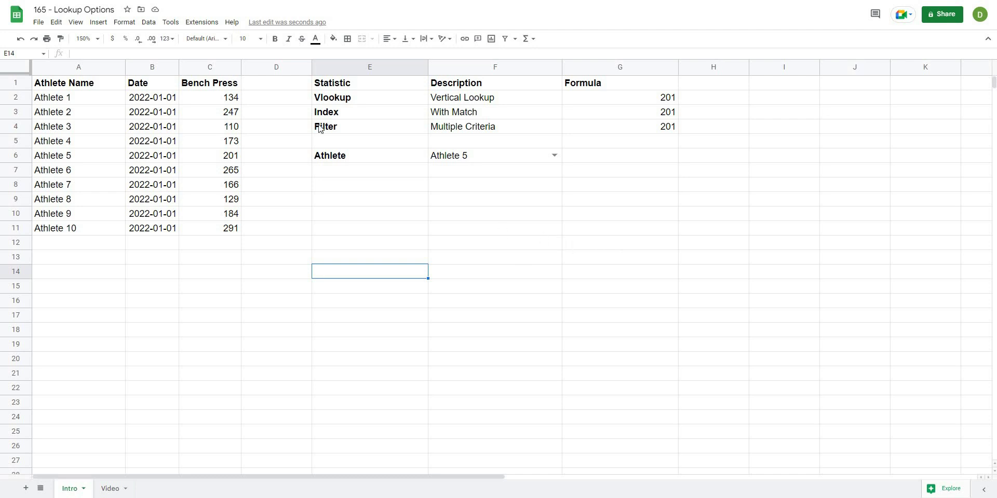
- Choose a different athlete from the dropdown in cell F6 of the Intro sheet
{"action": "left_click", "coordinate": [554, 145]}
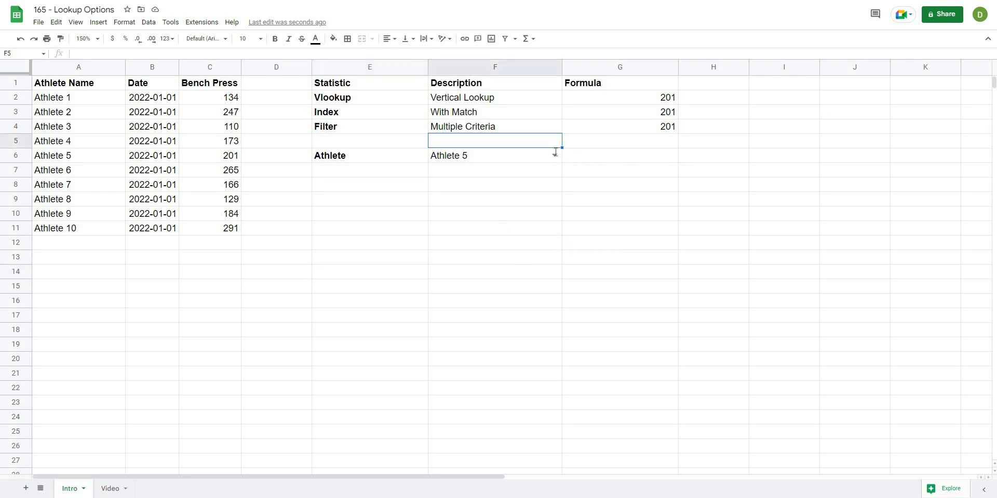
{"action": "left_click", "coordinate": [555, 155]}
{"action": "left_click", "coordinate": [511, 184]}
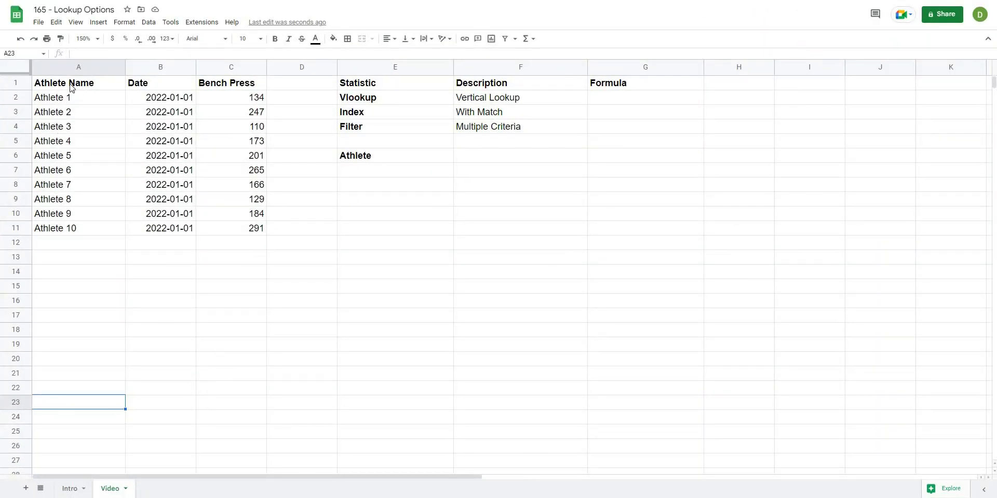
- Review the athlete name, date and bench press data and the statistic, description and formula columns on the Video sheet
{"action": "left_click_drag", "start_coordinate": [92, 71], "coordinate": [202, 70]}
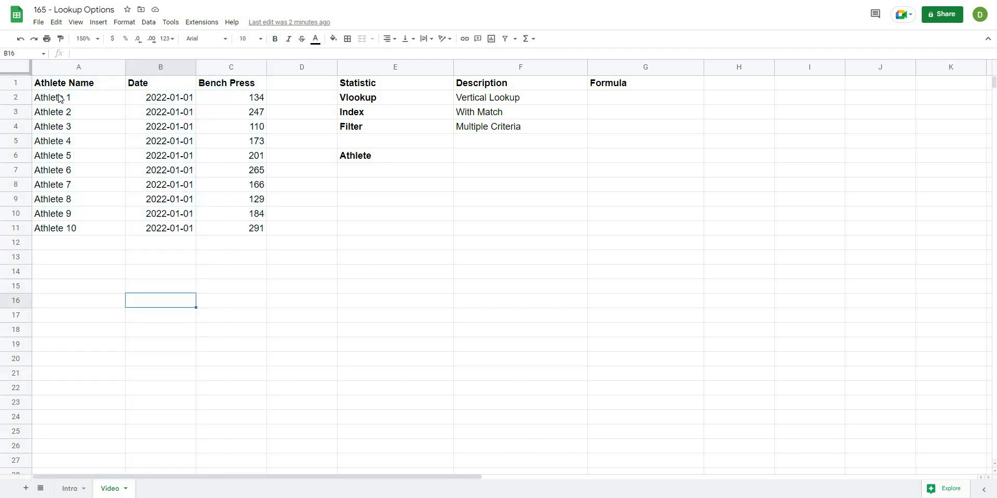
{"action": "left_click_drag", "start_coordinate": [59, 99], "coordinate": [96, 231]}
{"action": "left_click_drag", "start_coordinate": [166, 97], "coordinate": [178, 231]}
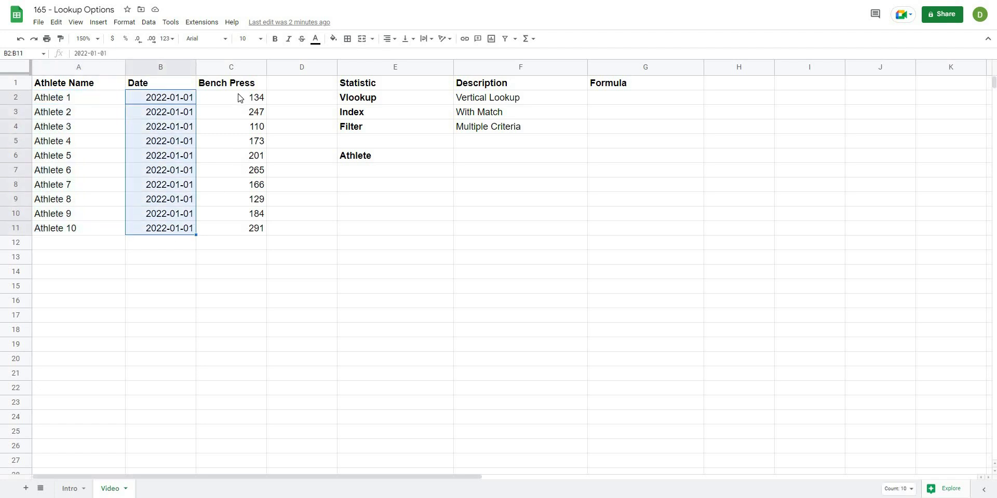
{"action": "left_click_drag", "start_coordinate": [239, 98], "coordinate": [249, 231]}
{"action": "left_click", "coordinate": [371, 242]}
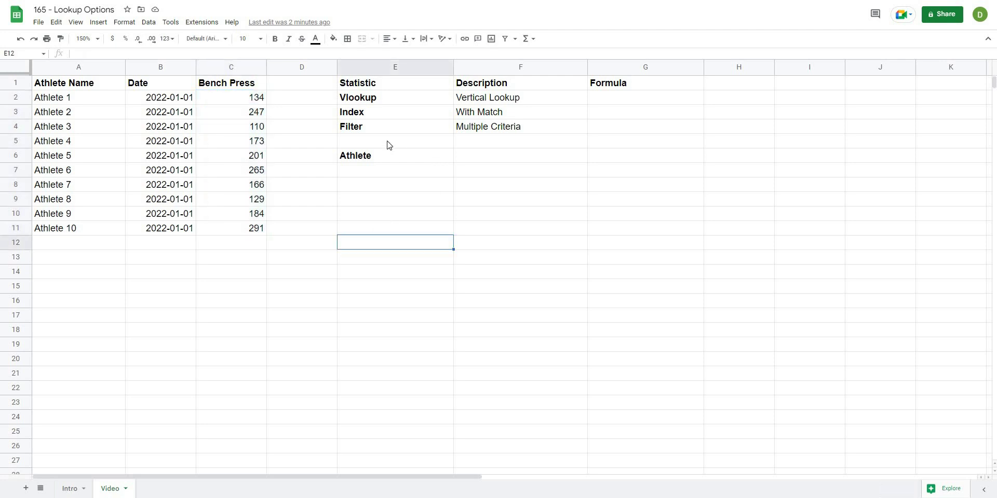
{"action": "left_click", "coordinate": [431, 104]}
{"action": "left_click", "coordinate": [418, 116]}
{"action": "left_click", "coordinate": [424, 133]}
{"action": "left_click", "coordinate": [528, 204]}
{"action": "left_click", "coordinate": [478, 98]}
{"action": "left_click", "coordinate": [490, 132], "text": "shift"}
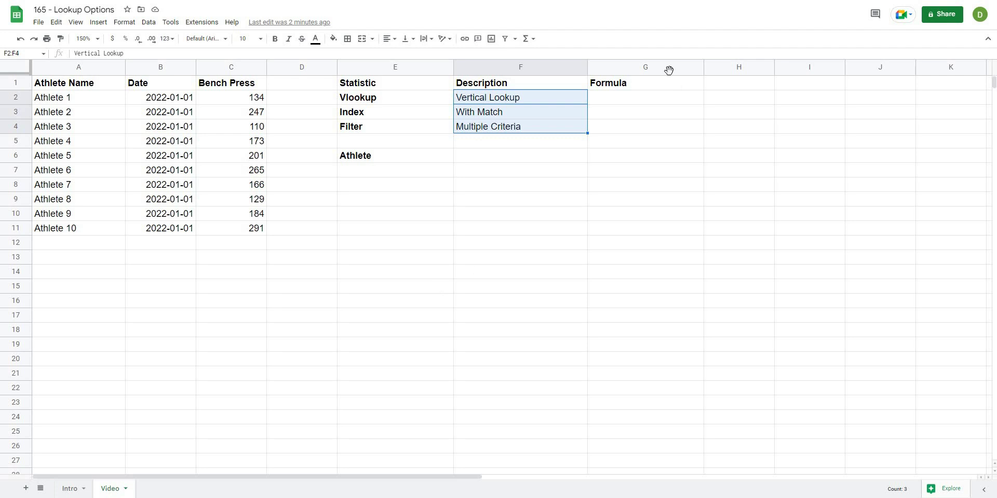
{"action": "left_click", "coordinate": [436, 287]}
{"action": "left_click", "coordinate": [647, 101]}
{"action": "left_click", "coordinate": [616, 188]}
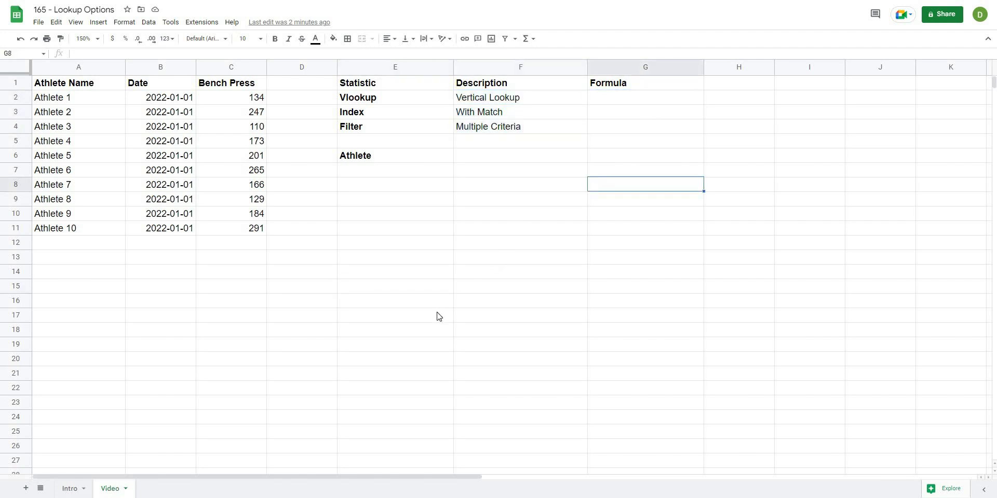
{"action": "left_click", "coordinate": [359, 312]}
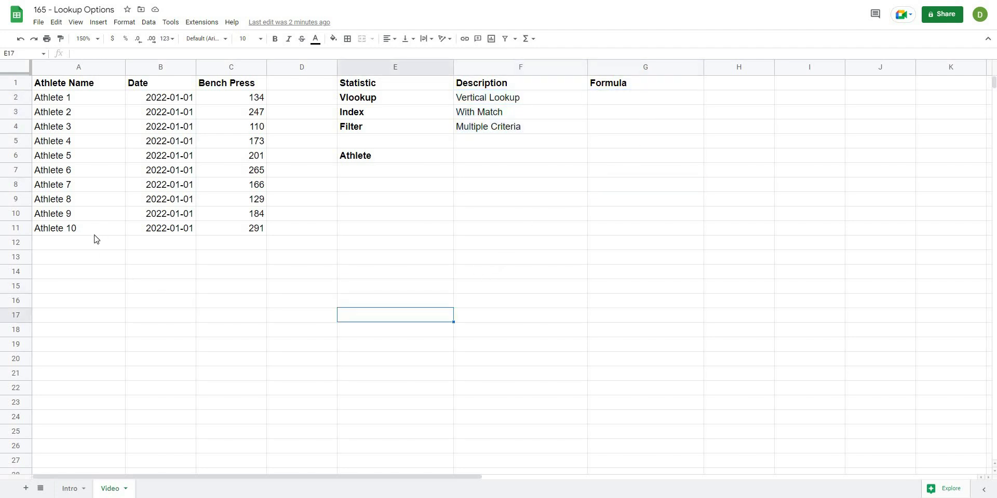
{"action": "left_click", "coordinate": [116, 291]}
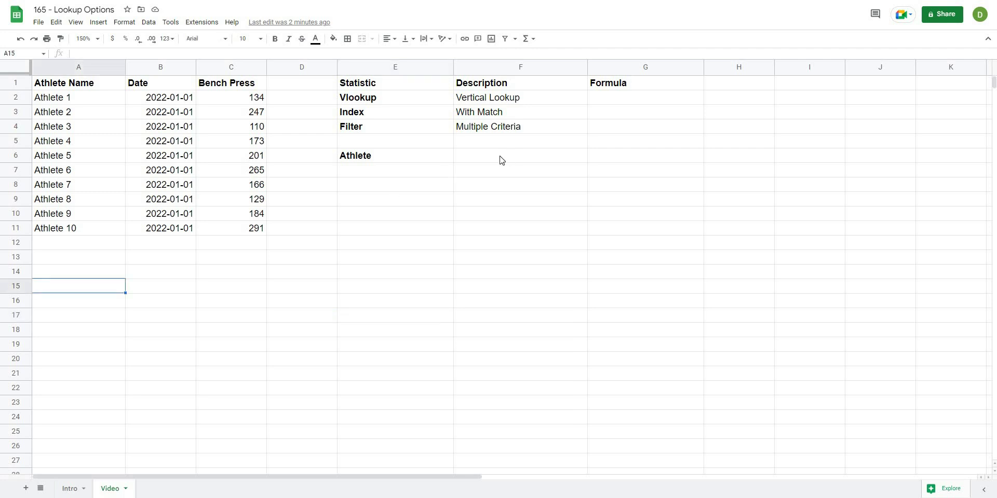
- Add a data validation rule to cell F6 on the Video sheet, using the Dropdown (from a range) criteria
{"action": "left_click", "coordinate": [501, 160]}
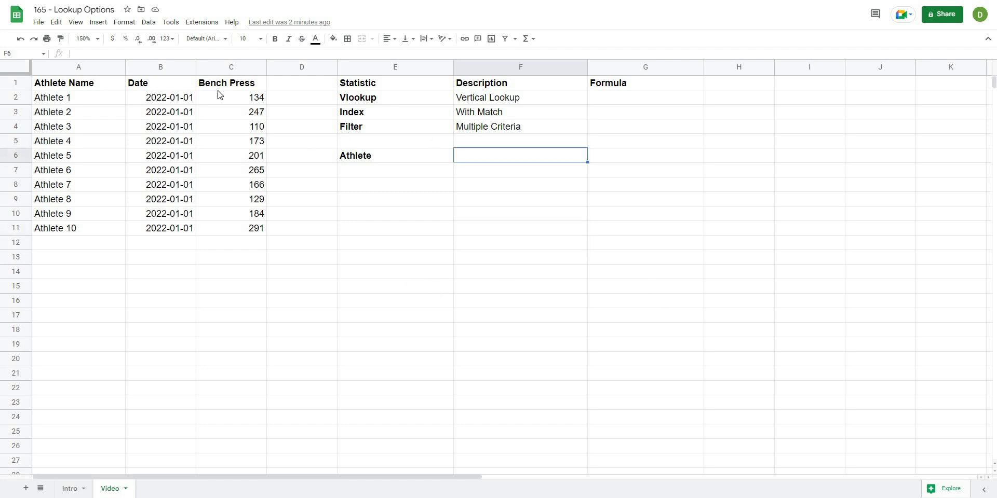
{"action": "left_click", "coordinate": [146, 23]}
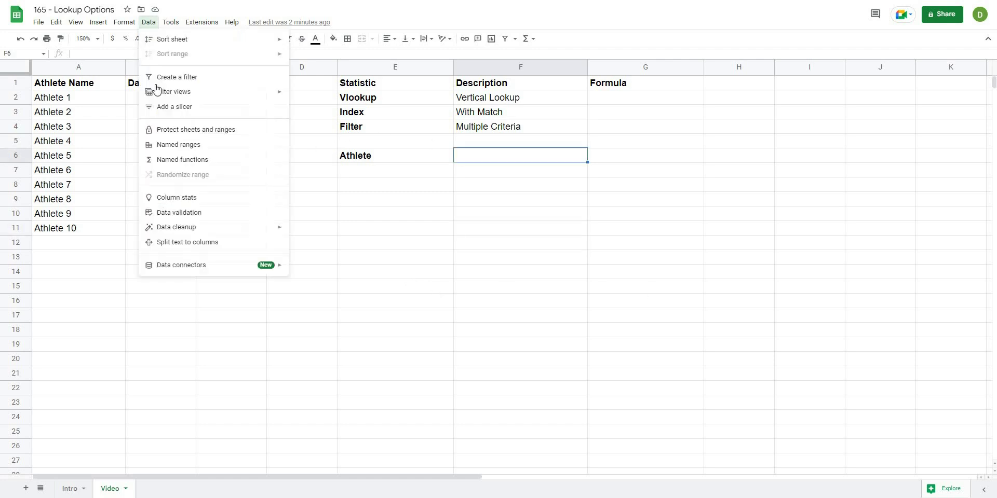
{"action": "left_click", "coordinate": [159, 214]}
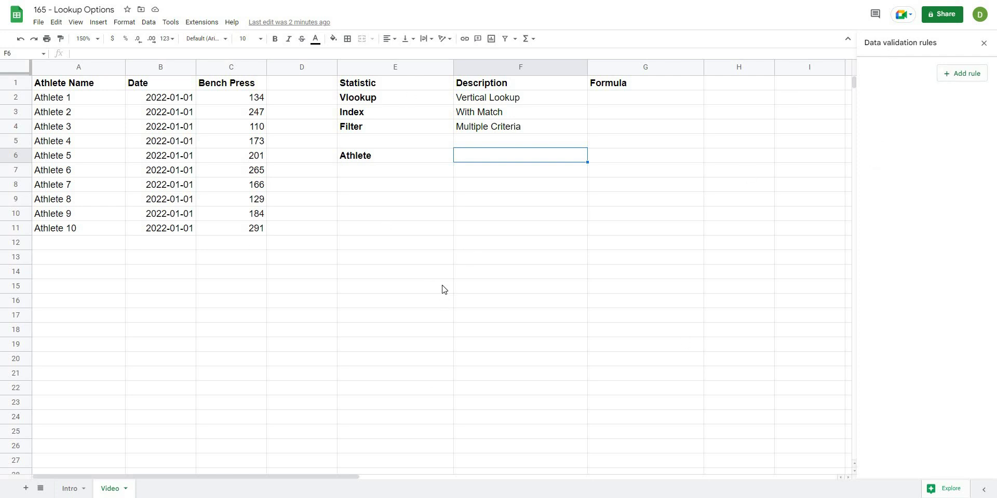
{"action": "left_click", "coordinate": [966, 74]}
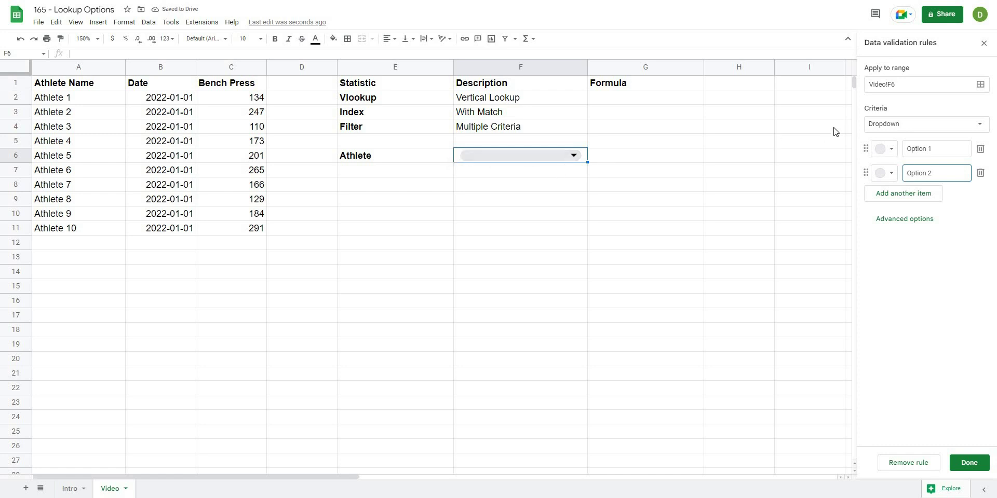
{"action": "left_click", "coordinate": [976, 125]}
{"action": "scroll", "coordinate": [902, 228], "scroll_direction": "down", "scroll_amount": 2}
{"action": "scroll", "coordinate": [902, 234], "scroll_direction": "up", "scroll_amount": 3}
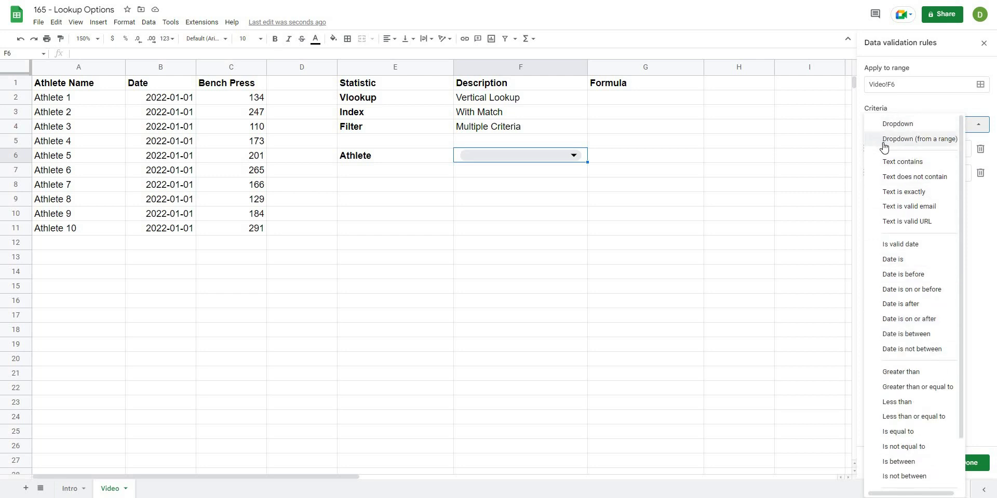
{"action": "left_click", "coordinate": [884, 140]}
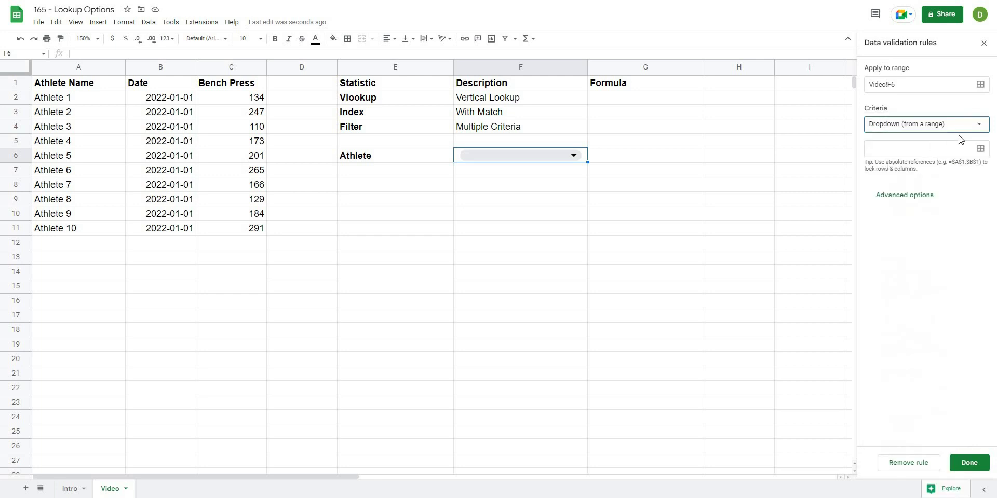
- Set the dropdown's source range to Video!A2:A so it covers the athlete names without the header
{"action": "left_click", "coordinate": [980, 150]}
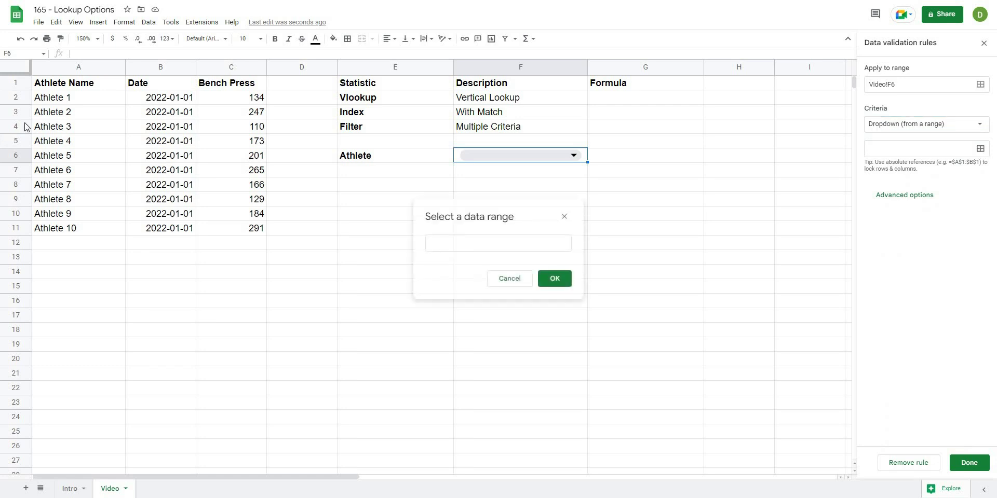
{"action": "left_click", "coordinate": [63, 67]}
{"action": "left_click", "coordinate": [452, 244]}
{"action": "type", "text": "2:A"}
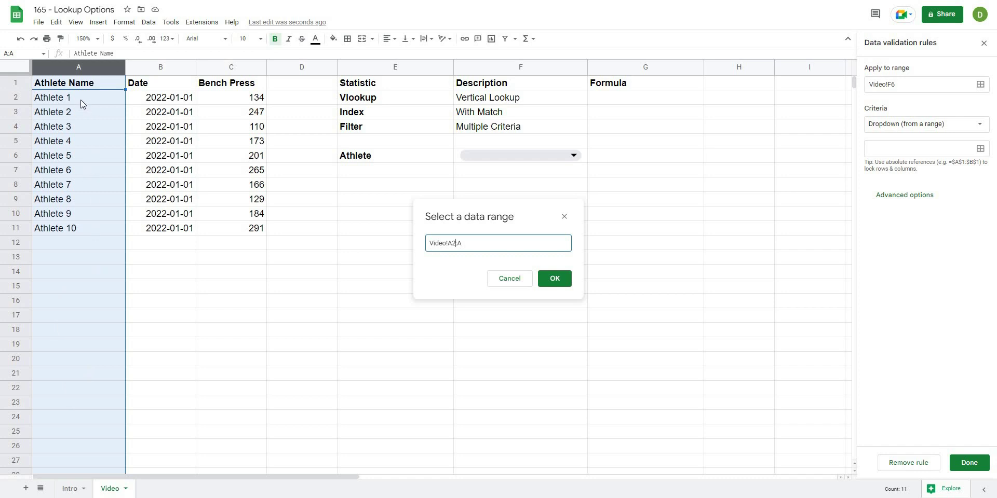
{"action": "left_click", "coordinate": [554, 279]}
{"action": "scroll", "coordinate": [942, 177], "scroll_direction": "down", "scroll_amount": 1}
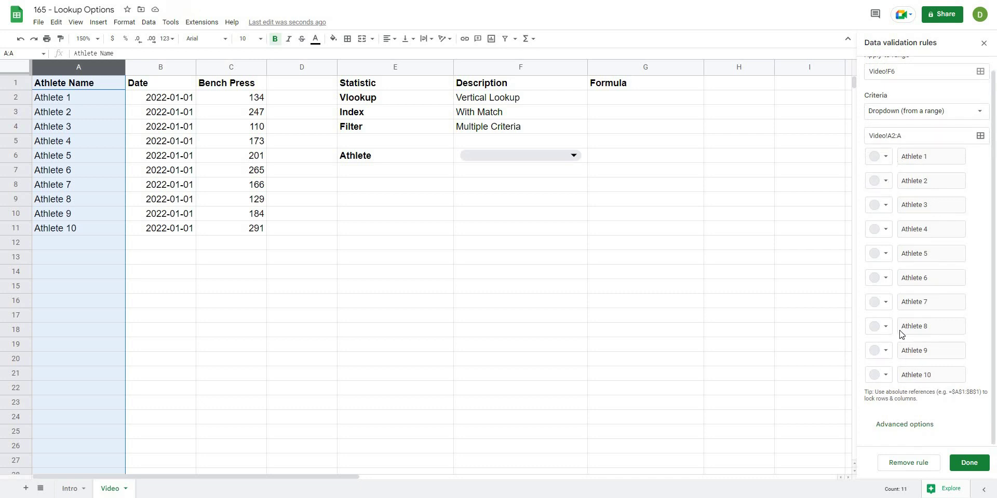
- Check the colour choices available for the Athlete 5 dropdown item
{"action": "scroll", "coordinate": [878, 269], "scroll_direction": "up", "scroll_amount": 1}
{"action": "left_click", "coordinate": [879, 267]}
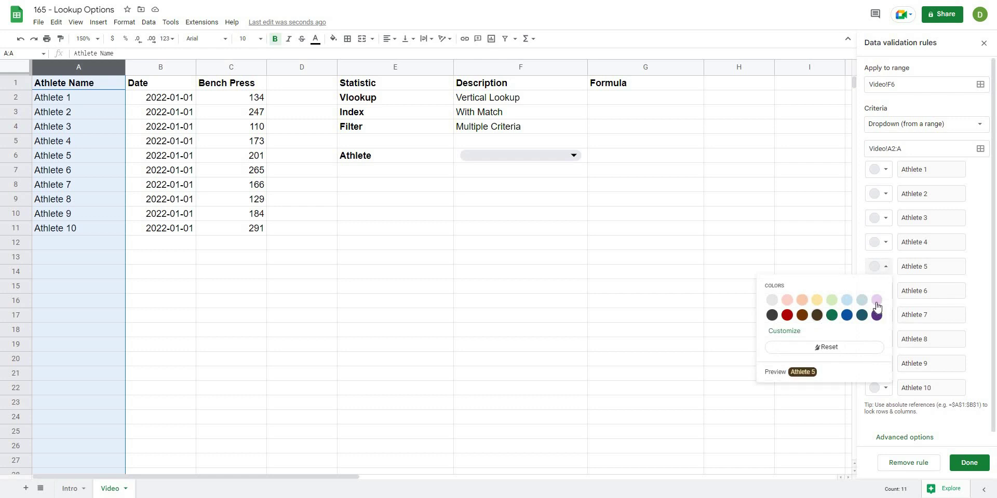
{"action": "left_click", "coordinate": [885, 269]}
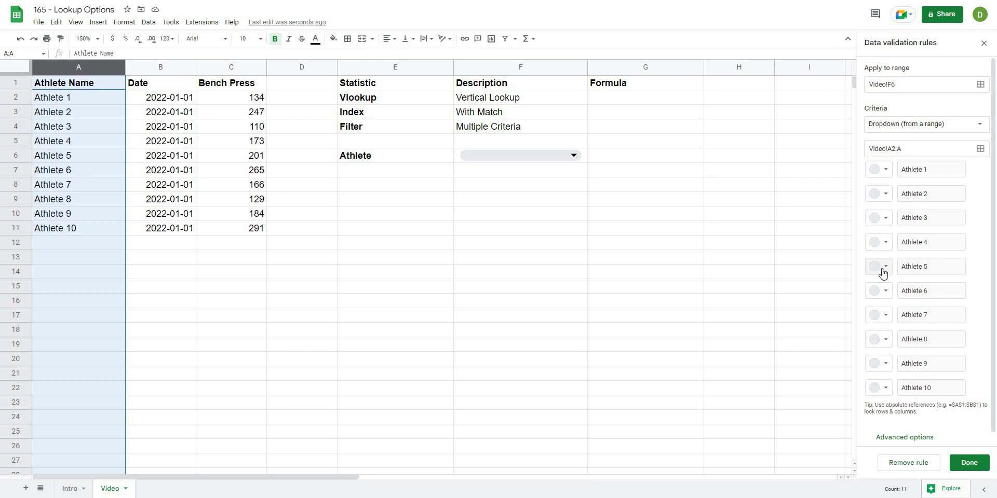
{"action": "scroll", "coordinate": [881, 267], "scroll_direction": "down", "scroll_amount": 1}
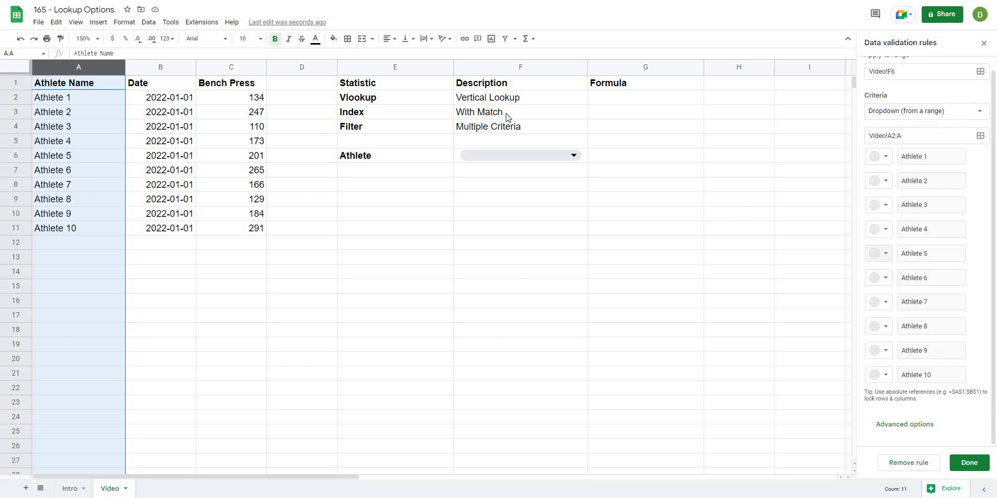
- Choose Athlete 4 in F6, and save the validation rule with its display style set to Arrow
{"action": "left_click", "coordinate": [575, 155]}
{"action": "left_click", "coordinate": [506, 215]}
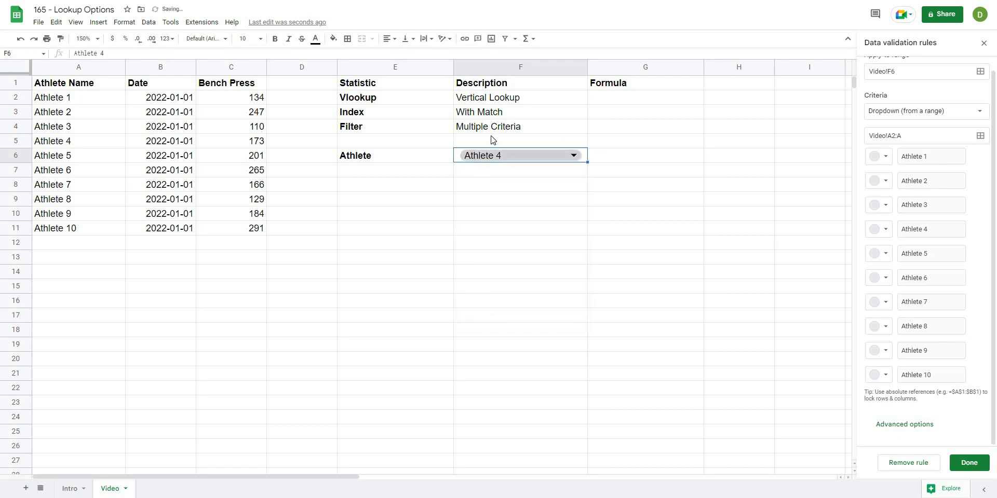
{"action": "left_click", "coordinate": [893, 430]}
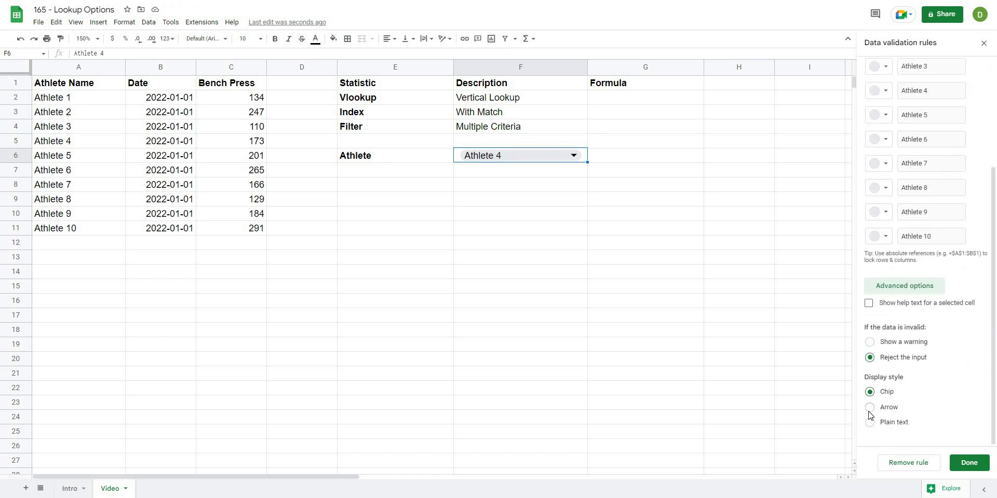
{"action": "left_click", "coordinate": [870, 408]}
{"action": "left_click", "coordinate": [869, 421]}
{"action": "left_click", "coordinate": [869, 407]}
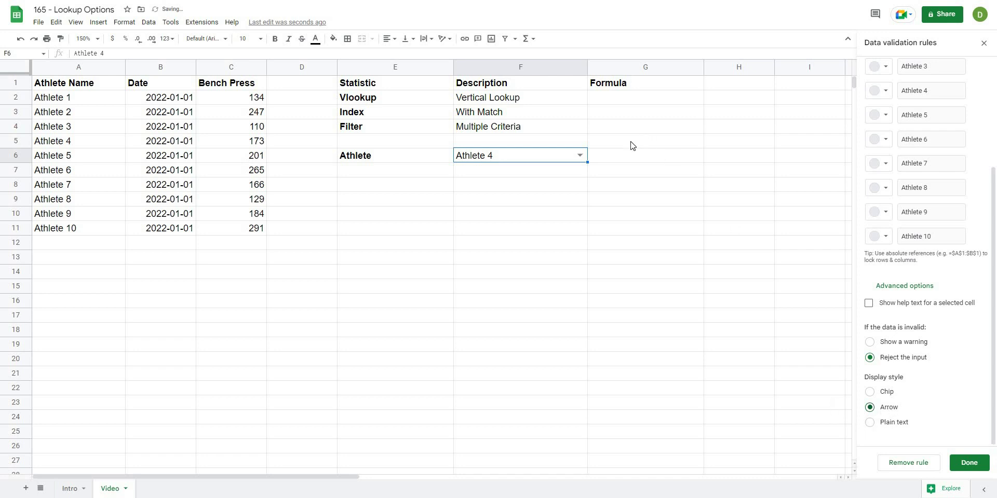
{"action": "left_click", "coordinate": [973, 463]}
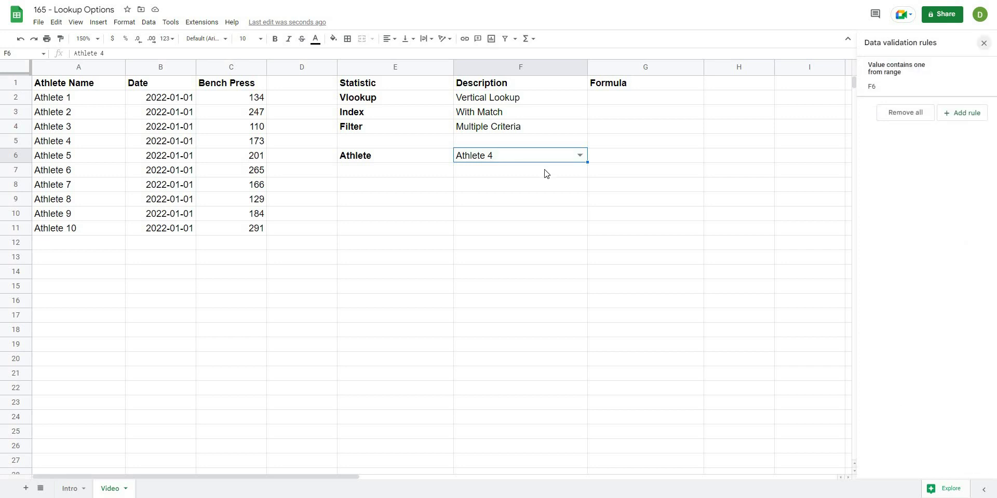
- Test the dropdown in F6 by choosing Athlete 3, Athlete 9 and finally Athlete 1
{"action": "left_click", "coordinate": [579, 156]}
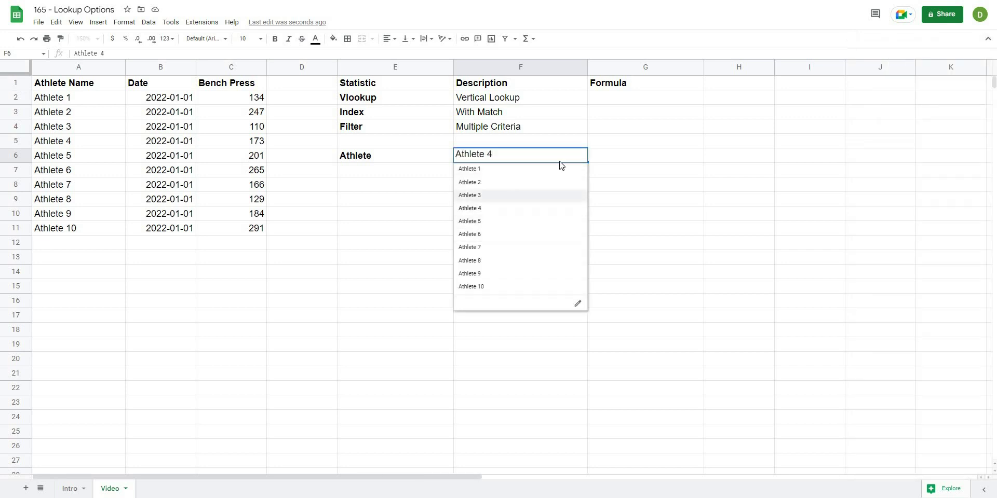
{"action": "left_click", "coordinate": [507, 195]}
{"action": "left_click", "coordinate": [579, 156]}
{"action": "left_click", "coordinate": [530, 274]}
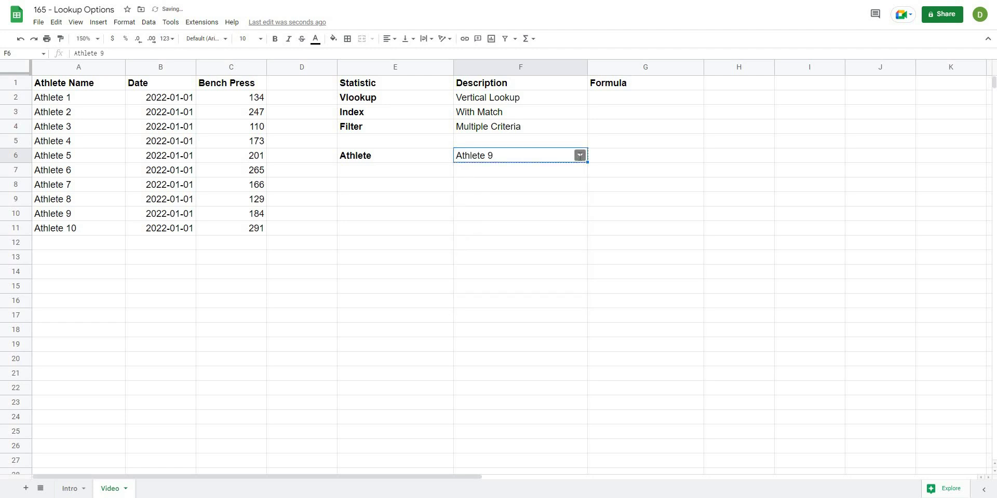
{"action": "left_click", "coordinate": [579, 156]}
{"action": "left_click", "coordinate": [643, 216]}
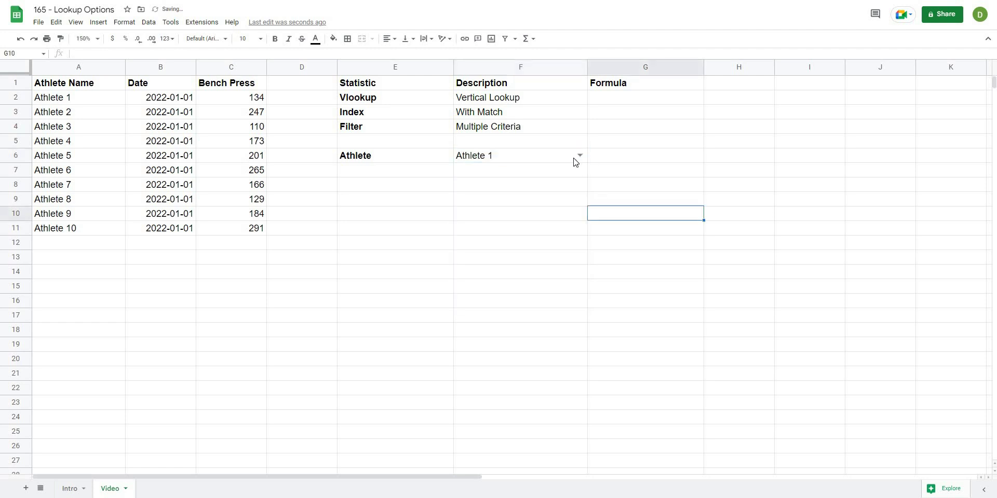
- Reopen the validation rule of cell F6 from its dropdown list, review its settings and close it
{"action": "left_click", "coordinate": [577, 156]}
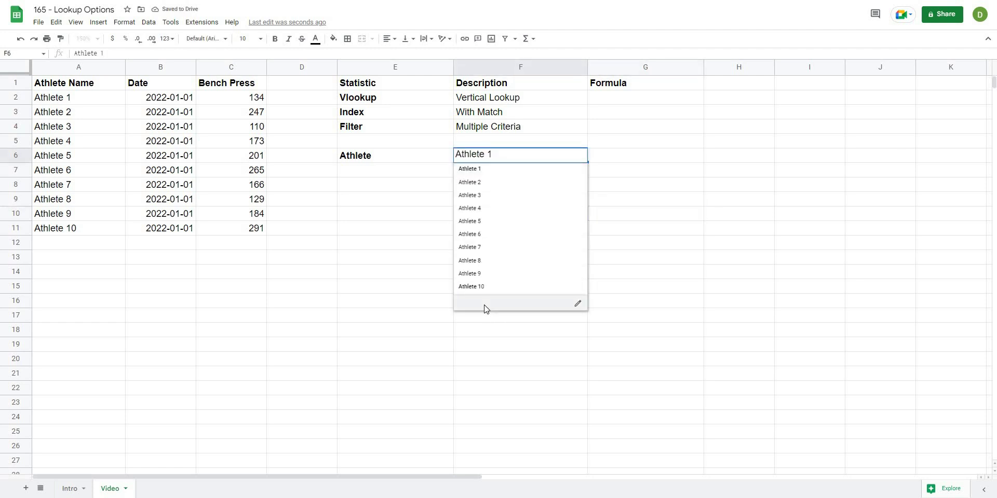
{"action": "left_click", "coordinate": [484, 304]}
{"action": "scroll", "coordinate": [922, 340], "scroll_direction": "down", "scroll_amount": 1}
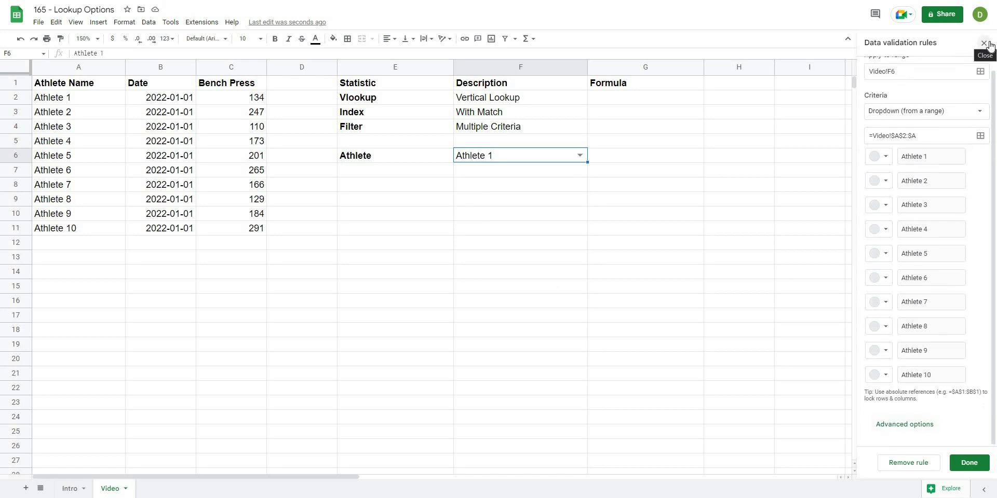
{"action": "left_click", "coordinate": [984, 43]}
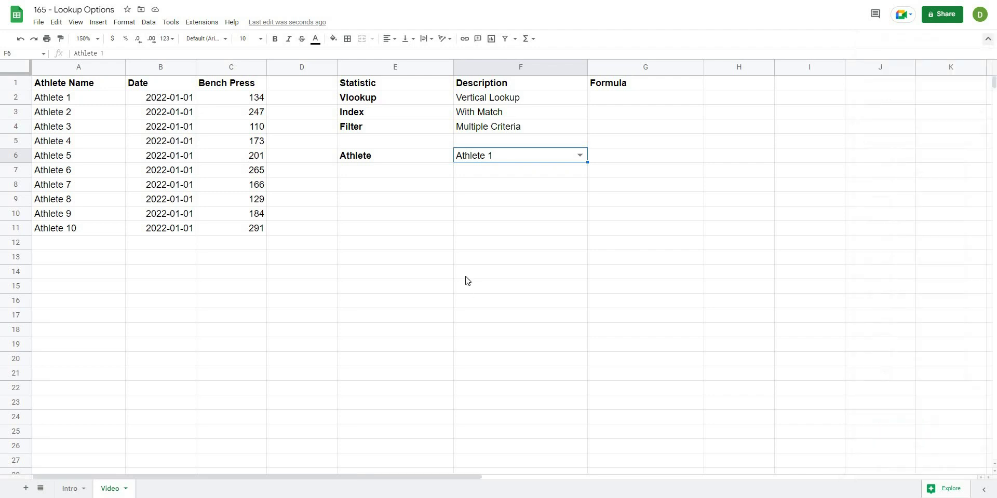
{"action": "left_click", "coordinate": [466, 276]}
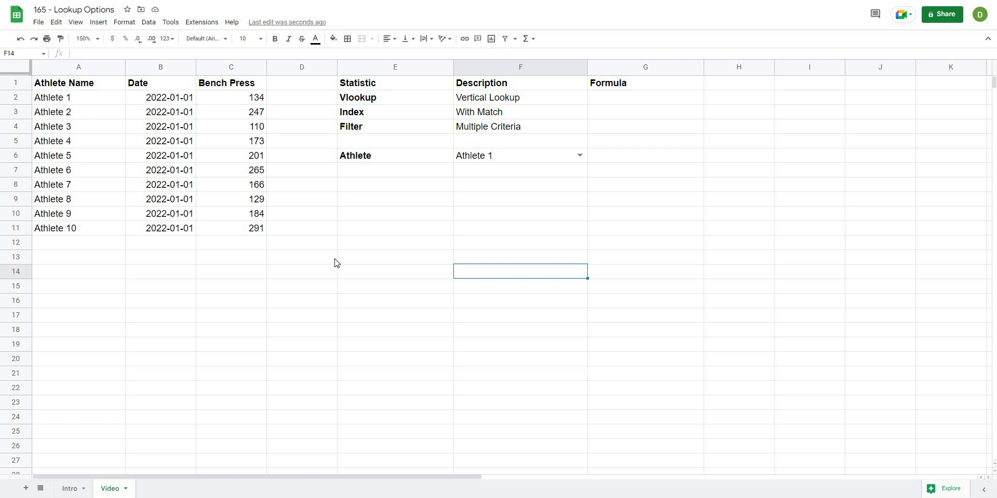
{"action": "left_click", "coordinate": [449, 204]}
{"action": "left_click", "coordinate": [677, 232]}
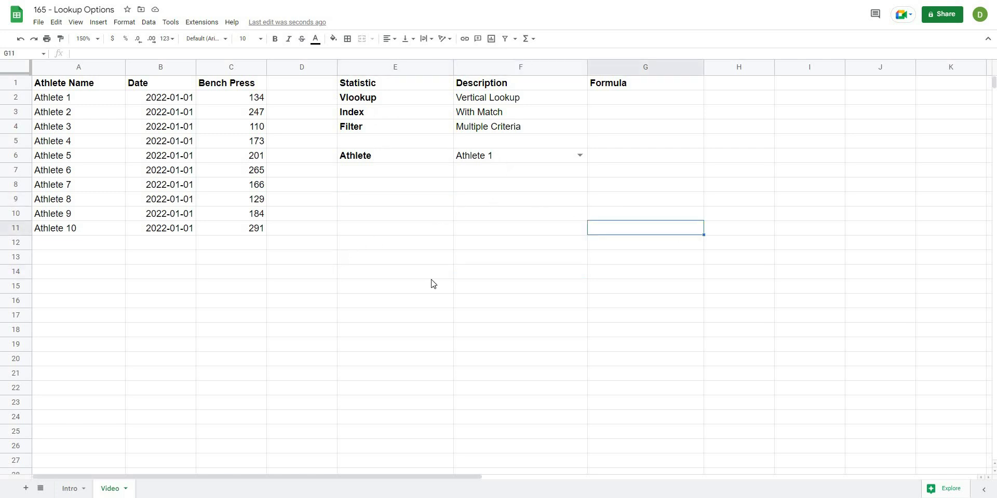
{"action": "left_click", "coordinate": [365, 268]}
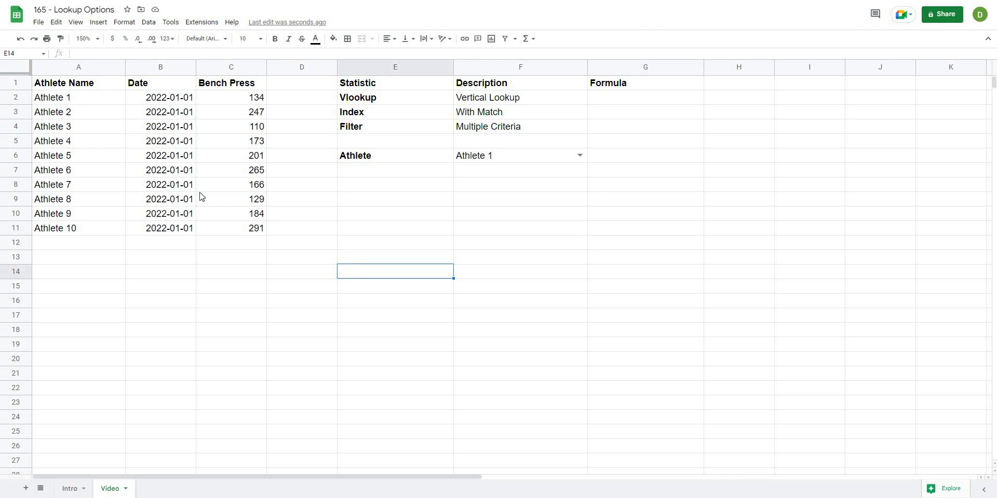
{"action": "left_click", "coordinate": [497, 157]}
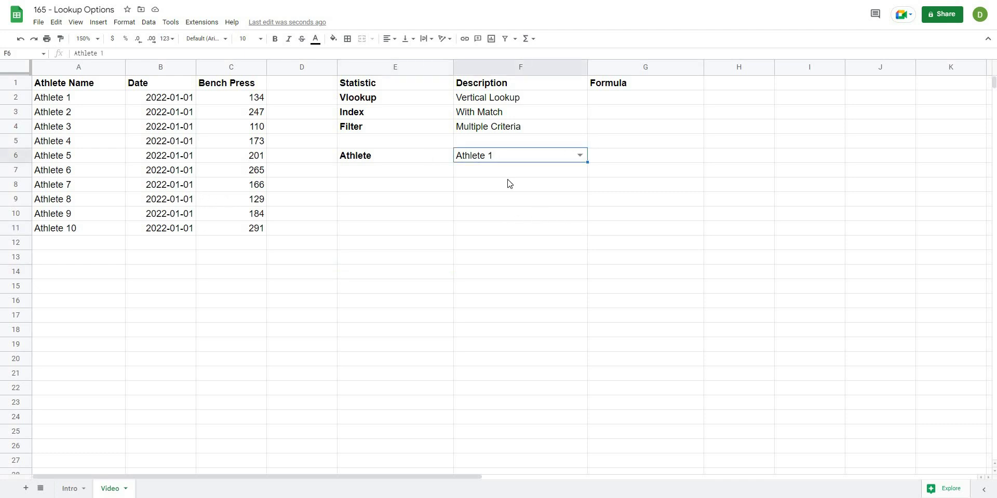
- Examine the athlete table, matching Athlete 1 to its bench press value and reviewing the athlete names in column A
{"action": "left_click_drag", "start_coordinate": [42, 89], "coordinate": [233, 308]}
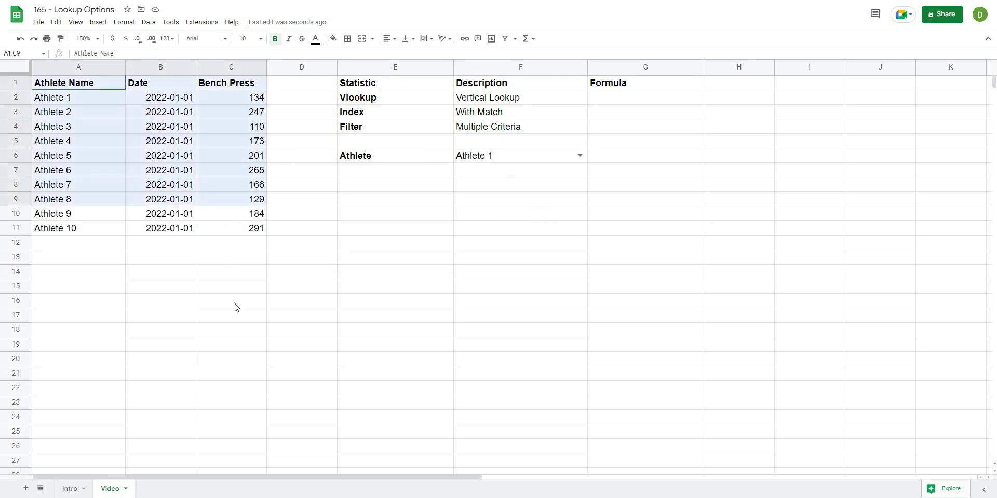
{"action": "left_click", "coordinate": [485, 160]}
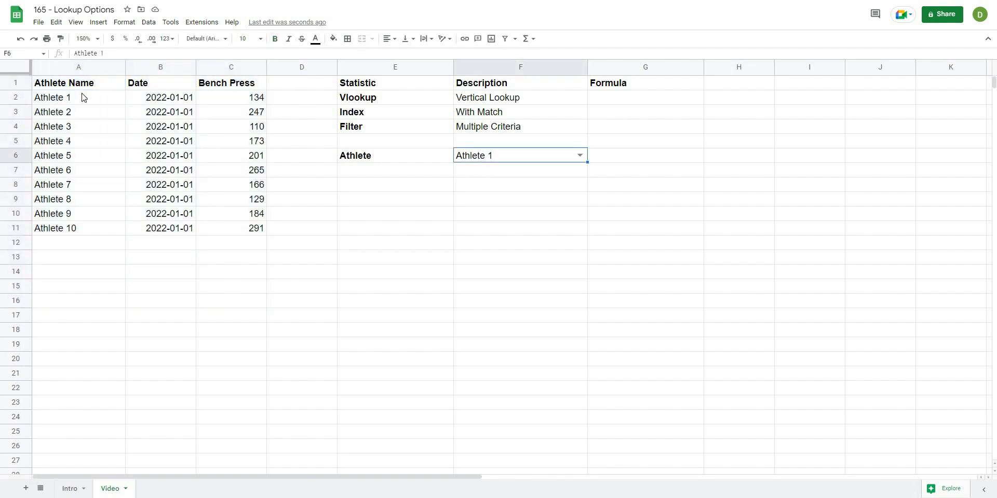
{"action": "left_click_drag", "start_coordinate": [52, 97], "coordinate": [260, 107]}
{"action": "left_click", "coordinate": [256, 103]}
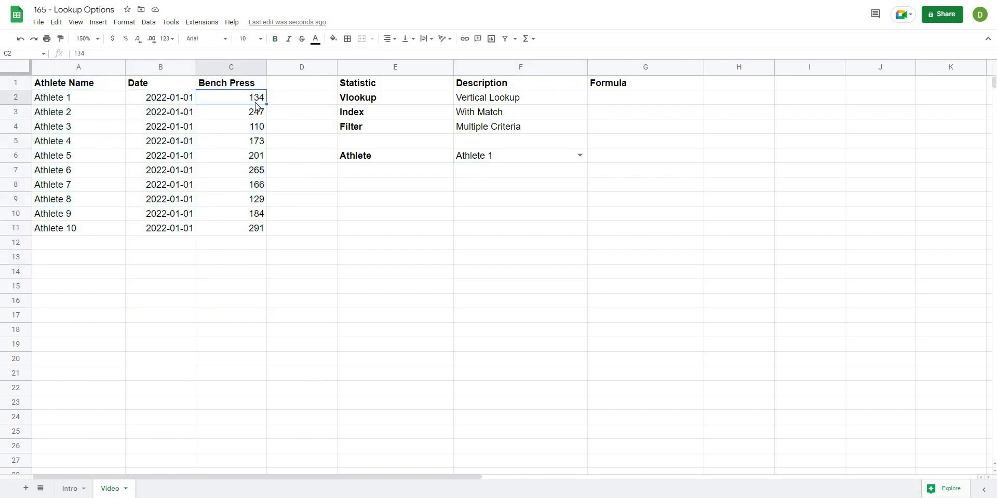
{"action": "left_click", "coordinate": [424, 226]}
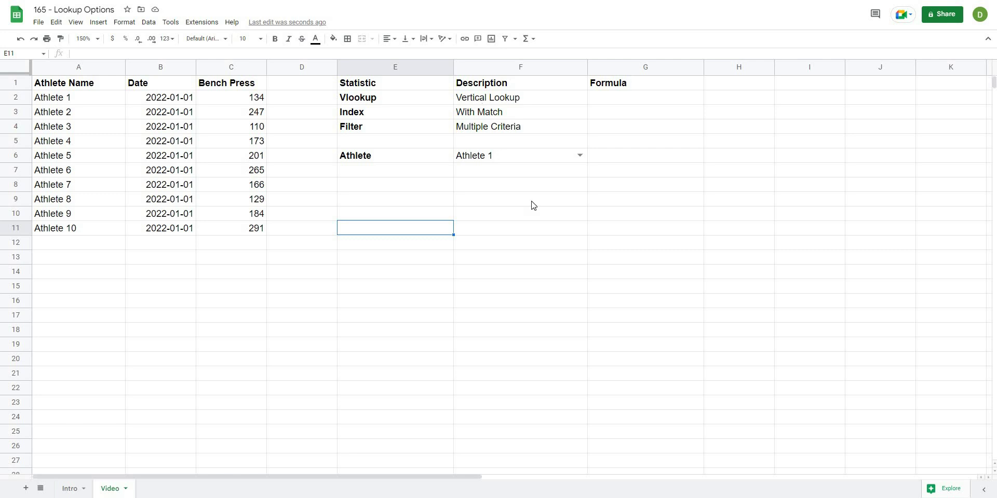
{"action": "left_click", "coordinate": [387, 290]}
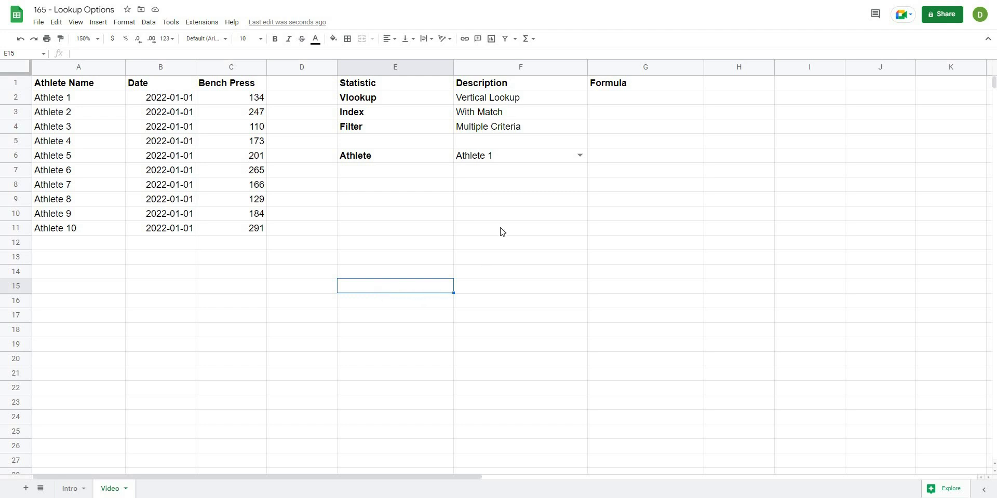
{"action": "left_click", "coordinate": [608, 102]}
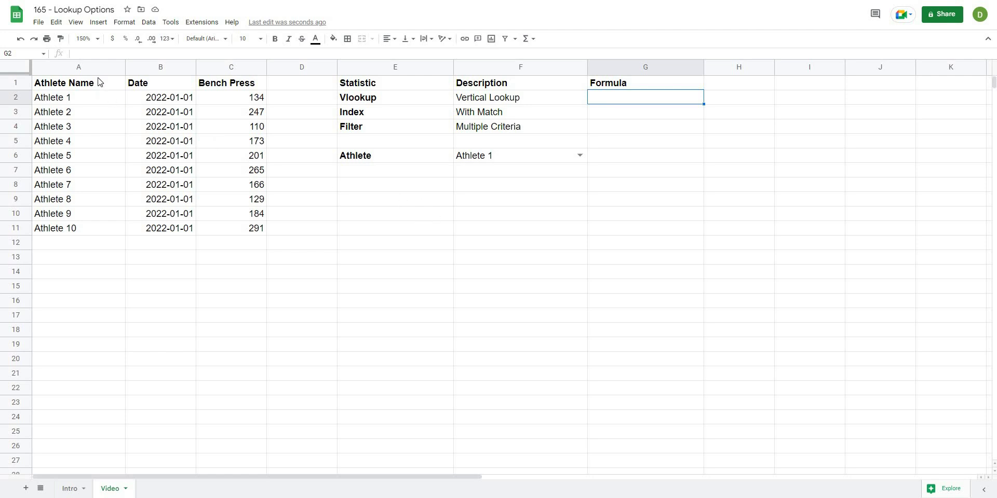
{"action": "left_click", "coordinate": [83, 68]}
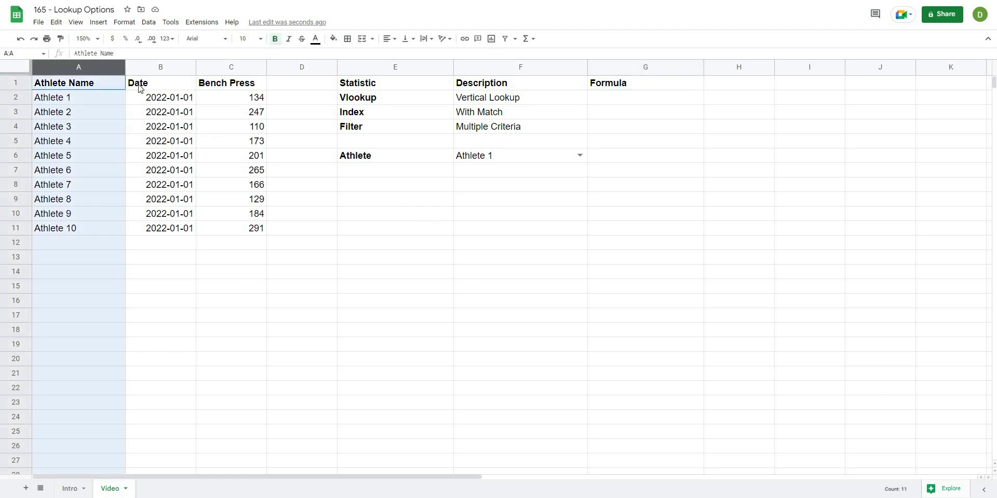
{"action": "left_click", "coordinate": [87, 86]}
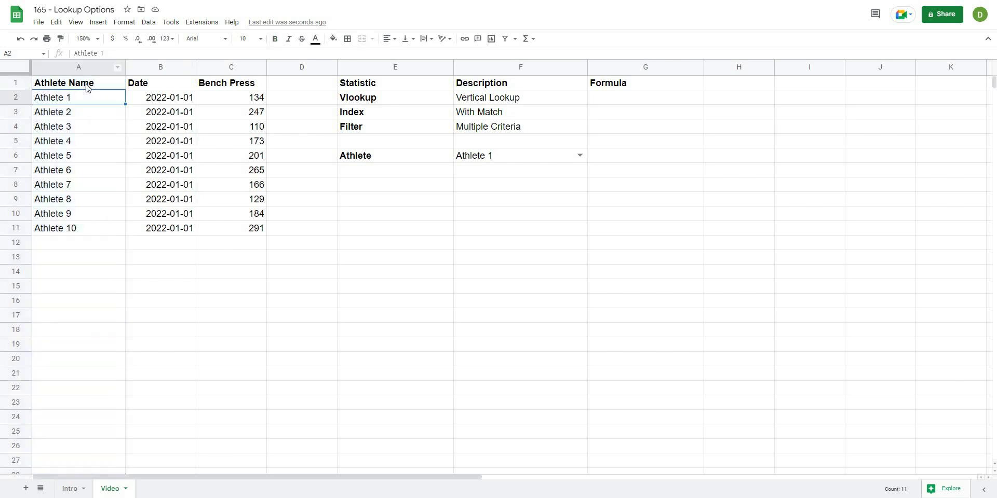
{"action": "left_click", "coordinate": [82, 272], "text": "shift"}
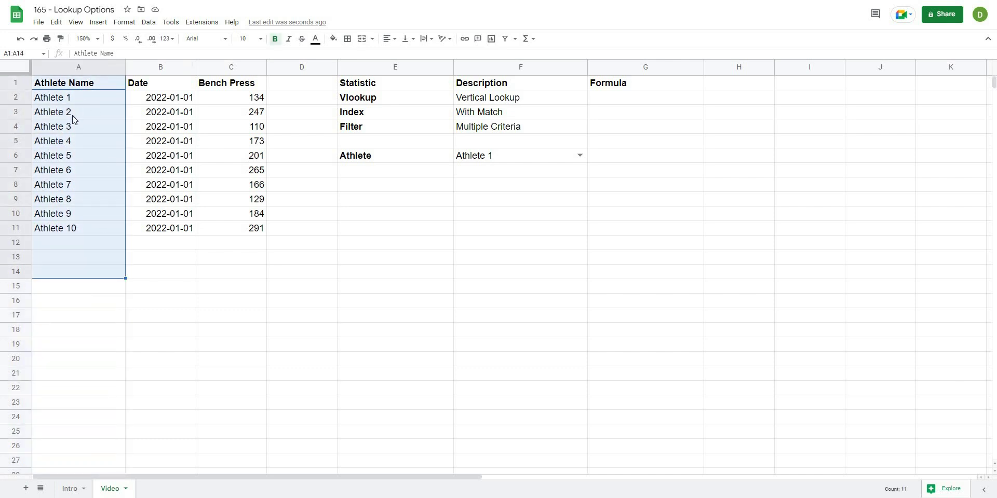
{"action": "left_click", "coordinate": [73, 115]}
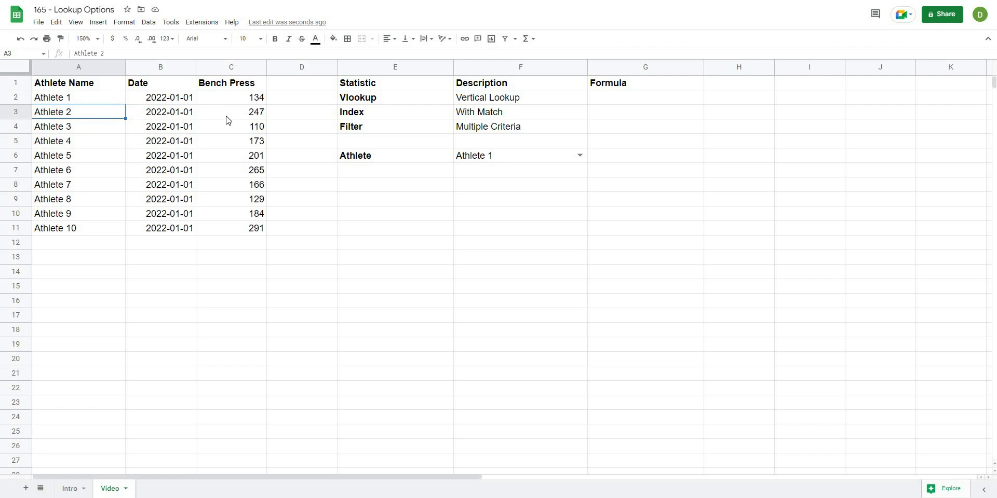
{"action": "left_click", "coordinate": [204, 201]}
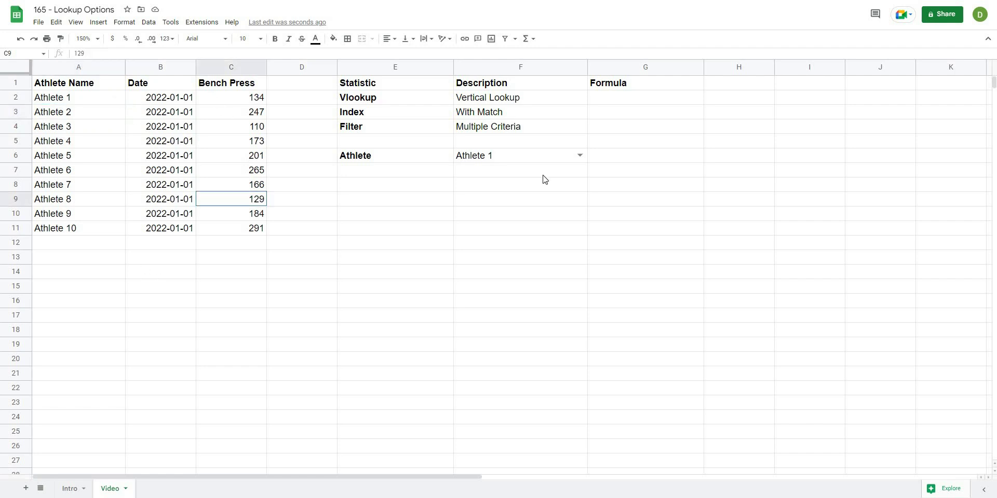
- Enter =vlookup(F6, A:C, 3, false) in G2 to look up the selected athlete's bench press
{"action": "left_click", "coordinate": [626, 100]}
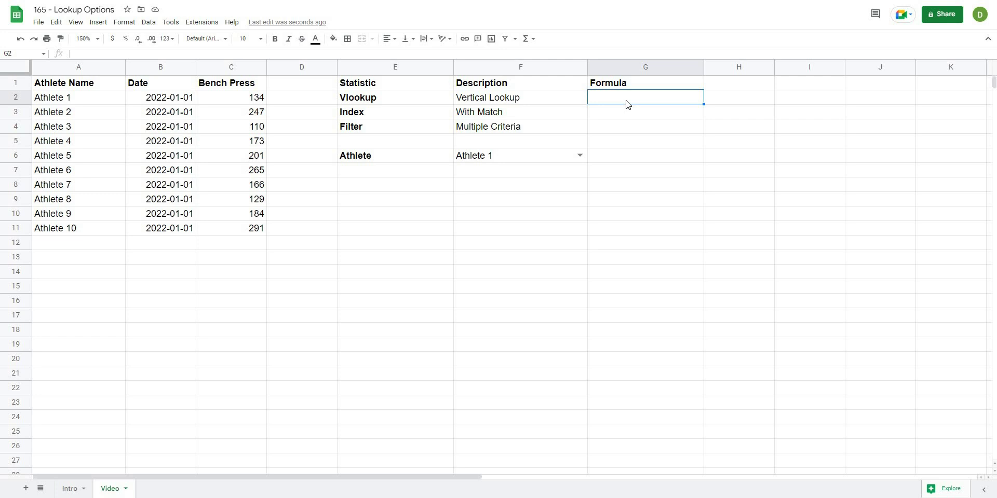
{"action": "type", "text": "=vlookup("}
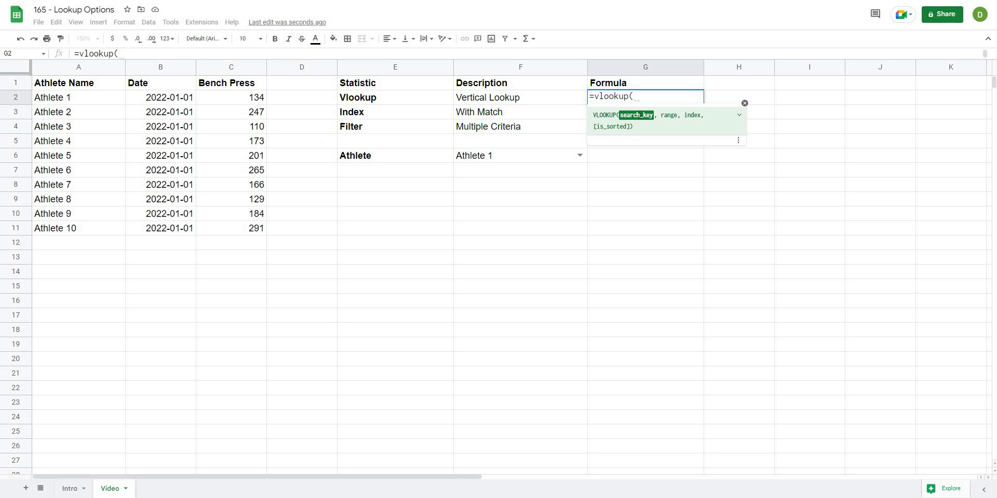
{"action": "left_click", "coordinate": [500, 160]}
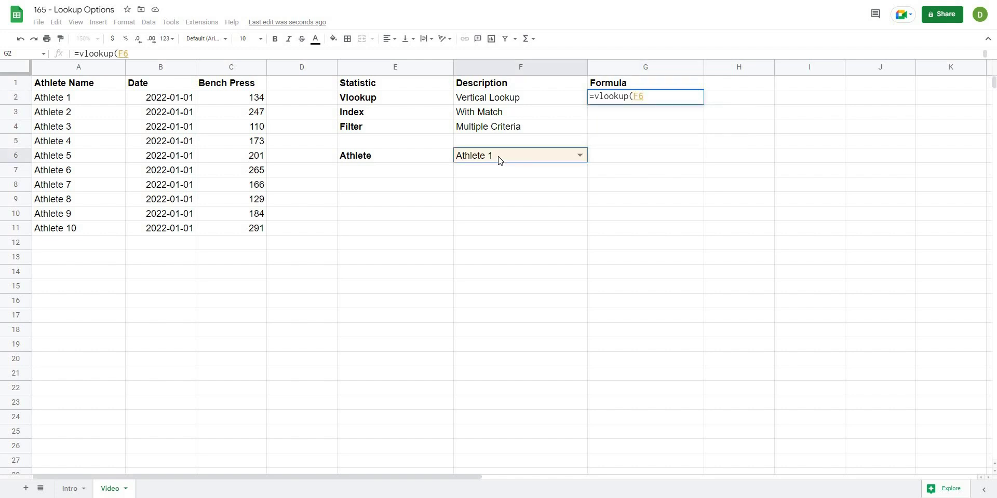
{"action": "type", "text": ","}
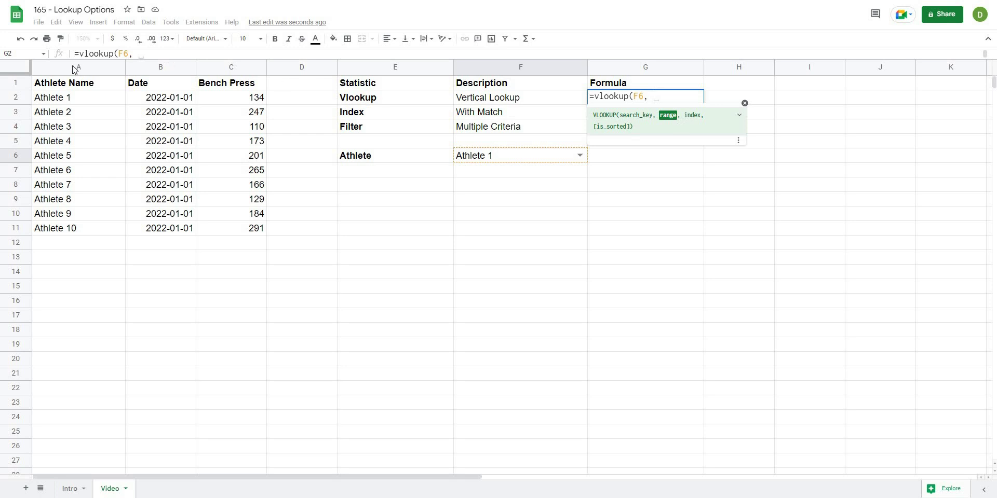
{"action": "left_click_drag", "start_coordinate": [76, 69], "coordinate": [259, 68]}
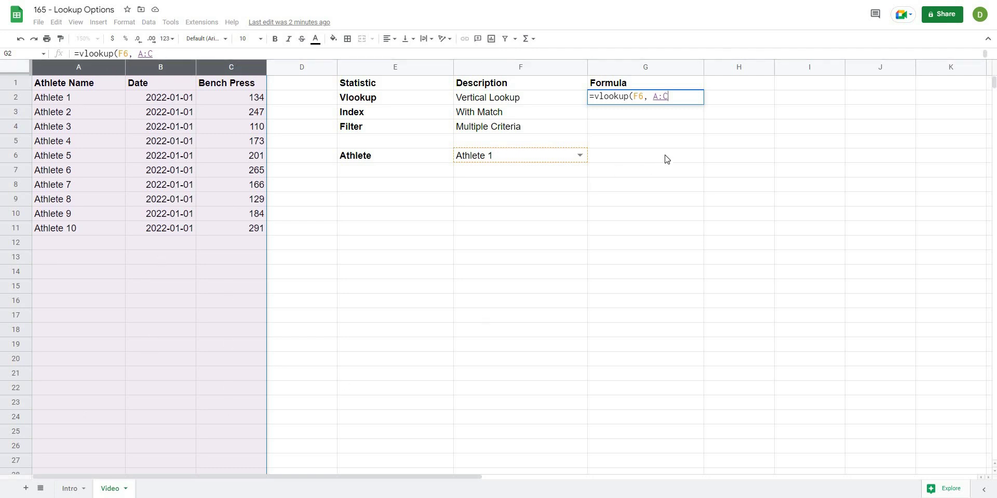
{"action": "type", "text": ","}
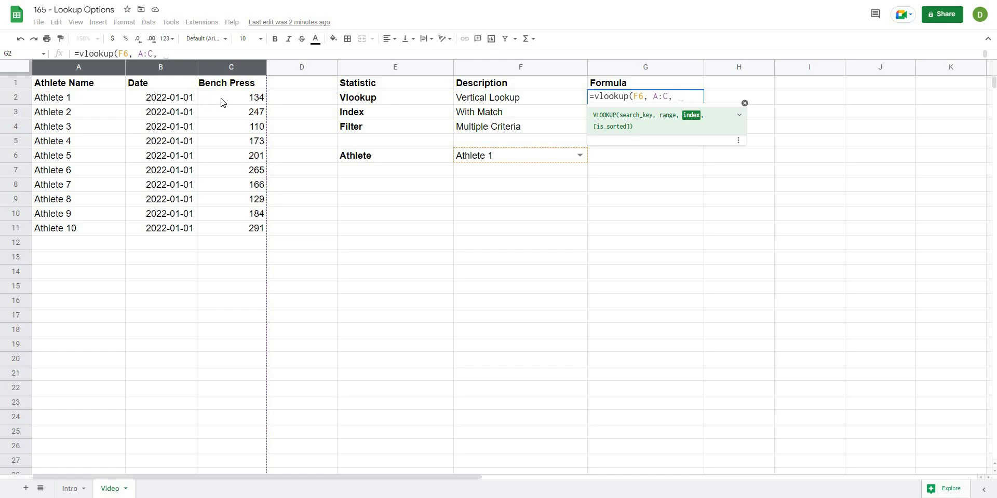
{"action": "type", "text": "3"}
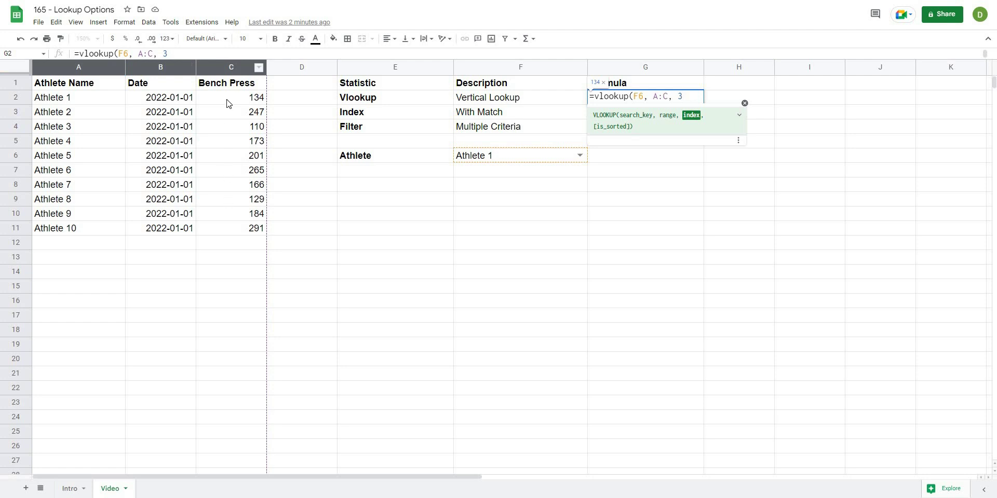
{"action": "type", "text": ", "}
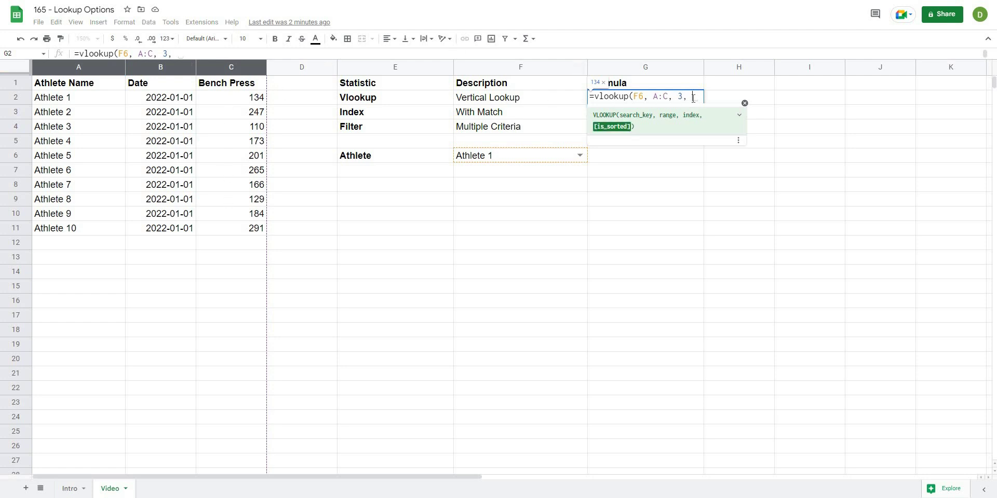
{"action": "type", "text": "fals"}
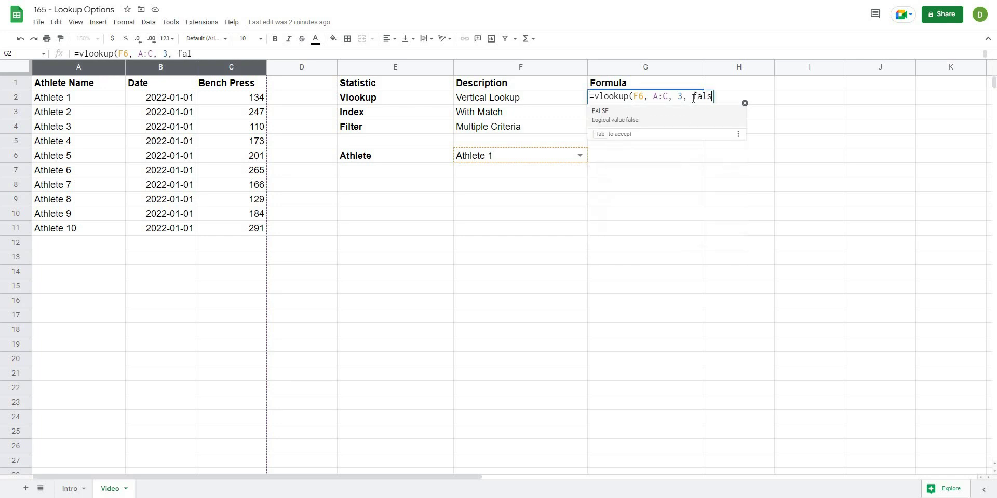
{"action": "type", "text": "e)"}
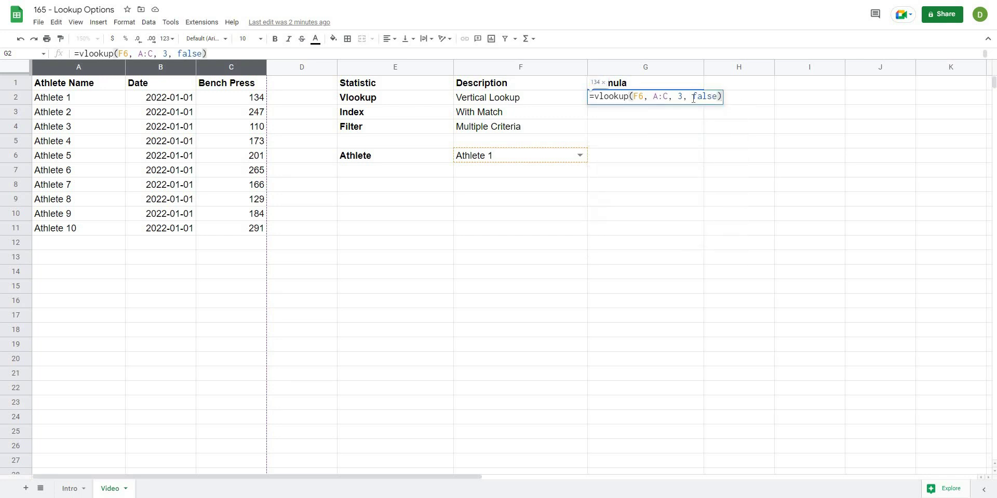
{"action": "key", "text": "Return"}
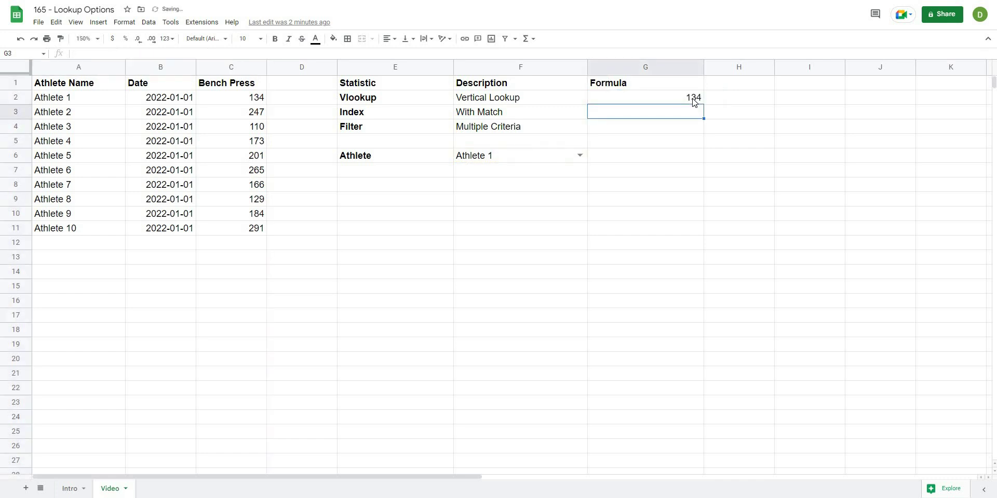
- Test the VLOOKUP result against the table for Athlete 1 and after choosing Athlete 9 in F6
{"action": "left_click", "coordinate": [698, 102]}
{"action": "left_click", "coordinate": [684, 174]}
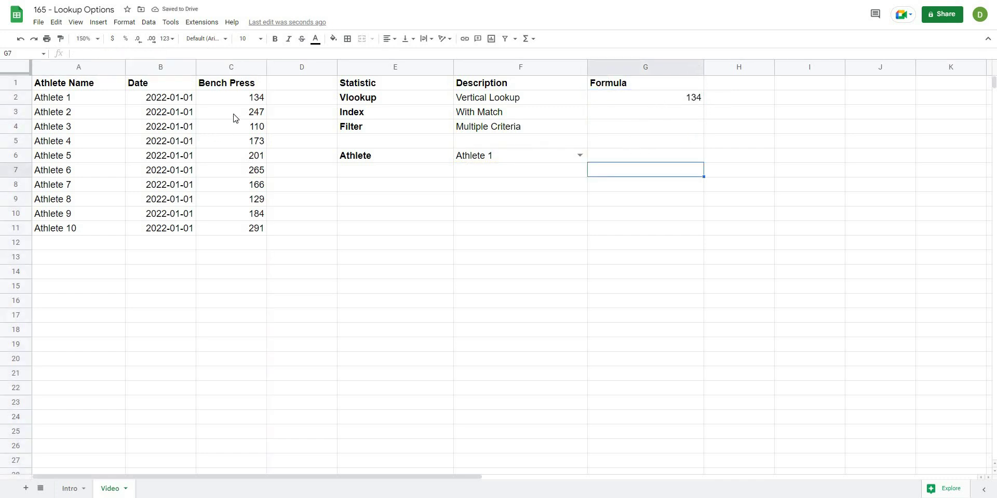
{"action": "left_click", "coordinate": [249, 99]}
{"action": "left_click", "coordinate": [579, 155]}
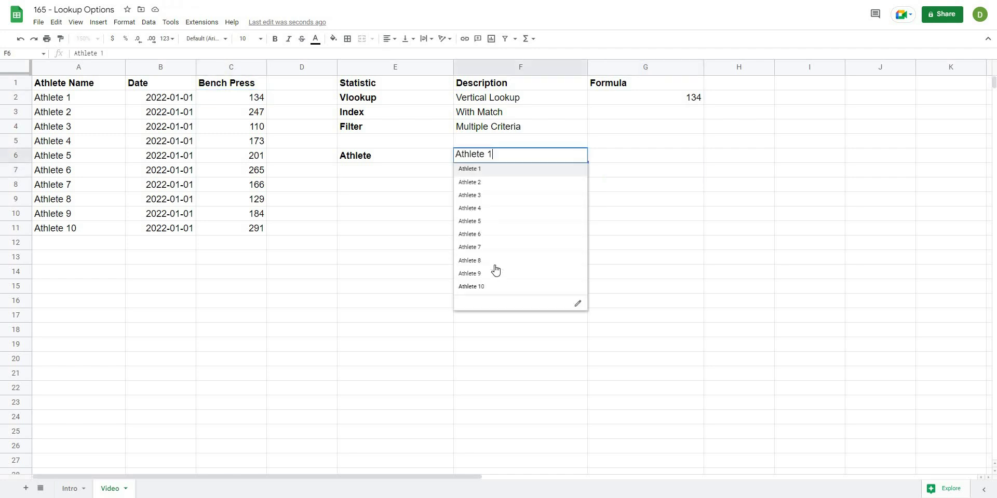
{"action": "left_click", "coordinate": [497, 274]}
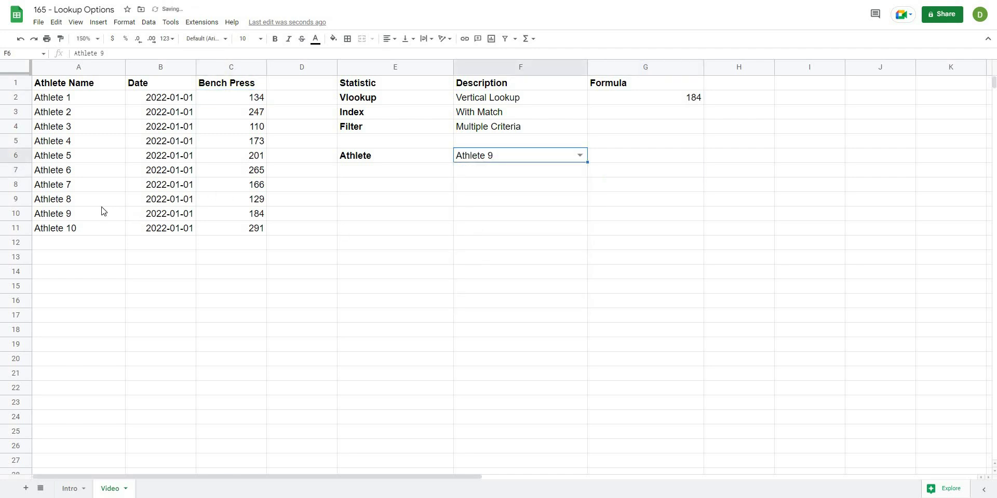
{"action": "left_click", "coordinate": [230, 218]}
{"action": "left_click", "coordinate": [690, 98]}
{"action": "left_click", "coordinate": [645, 208]}
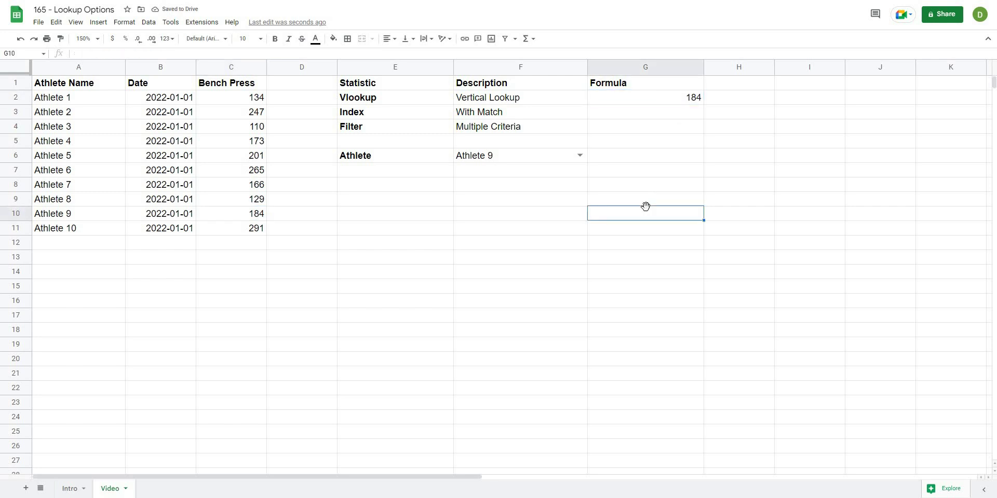
{"action": "left_click", "coordinate": [16, 127]}
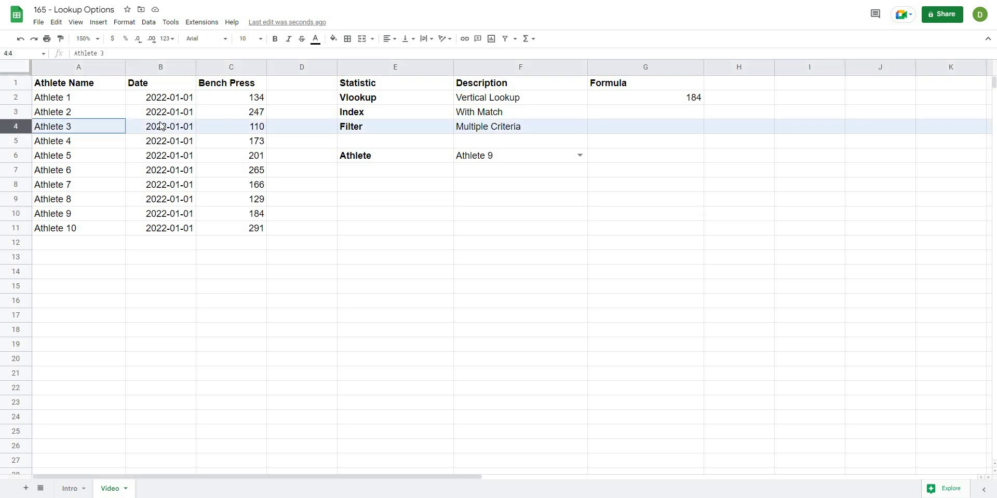
{"action": "left_click", "coordinate": [158, 65], "text": "ctrl"}
{"action": "left_click", "coordinate": [365, 290]}
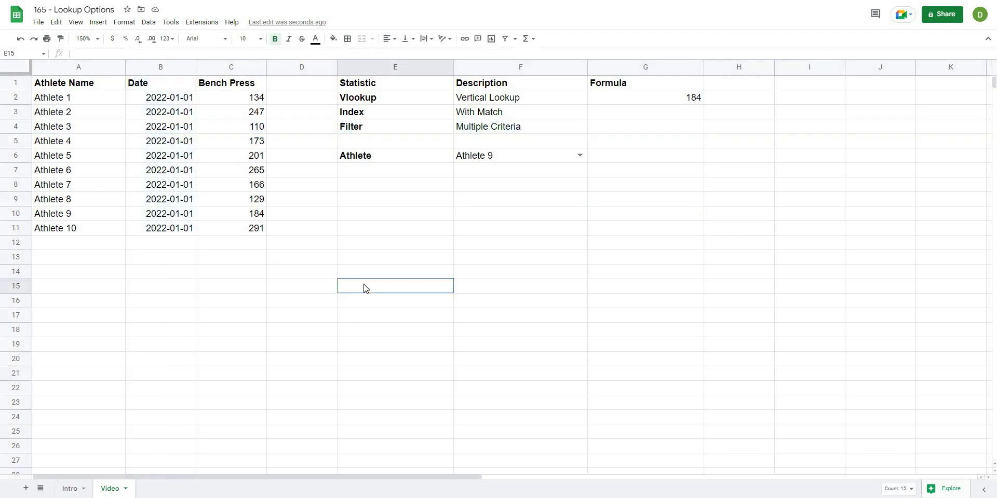
- Enter =index(A:C, 10, 3) in G3 to return Athlete 9's bench press, and review the entered formula
{"action": "left_click", "coordinate": [606, 115]}
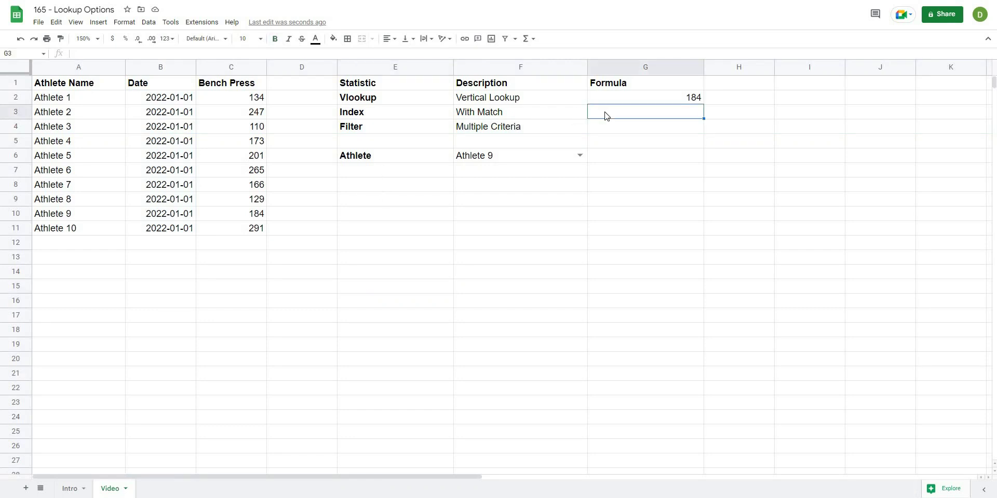
{"action": "type", "text": "=index"}
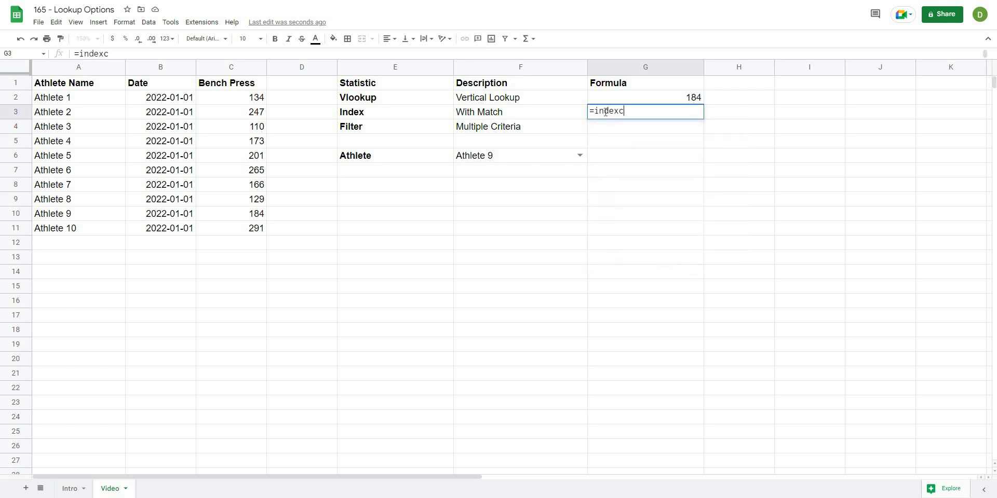
{"action": "type", "text": "("}
{"action": "left_click_drag", "start_coordinate": [86, 70], "coordinate": [235, 64]}
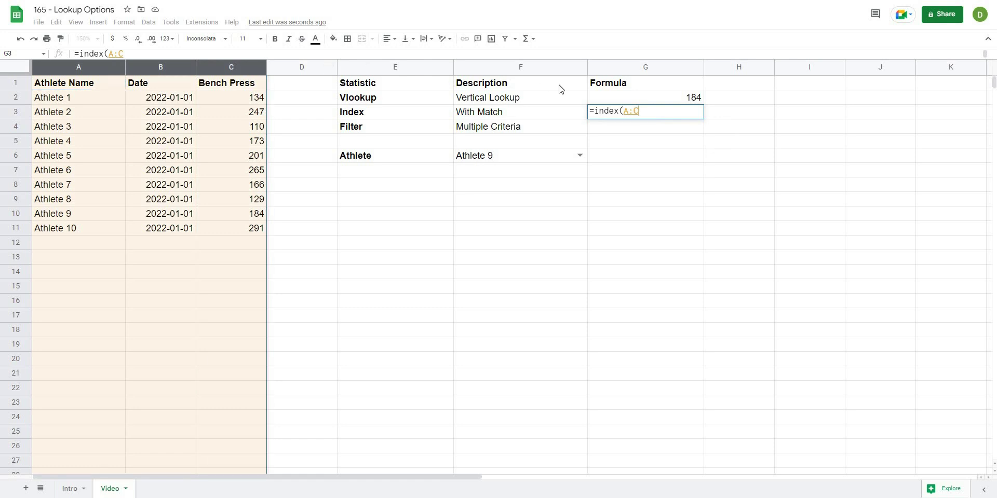
{"action": "type", "text": ","}
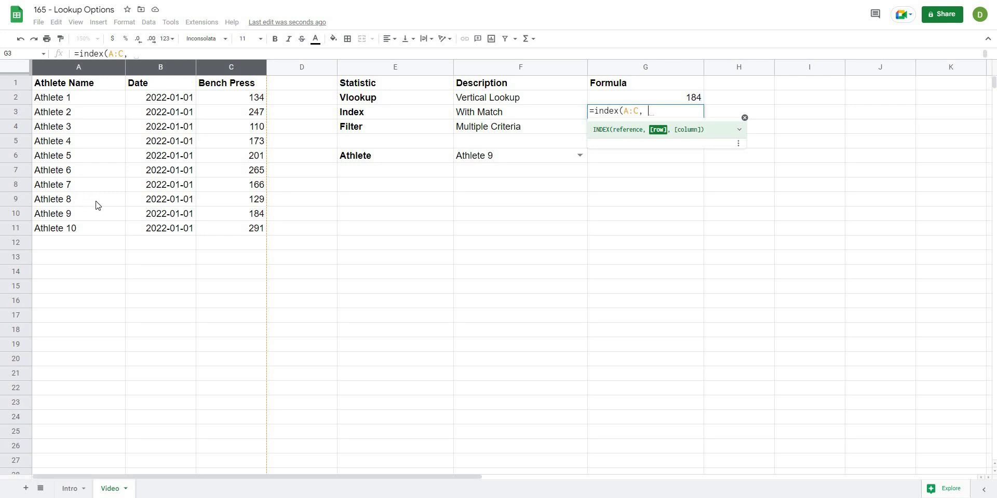
{"action": "type", "text": "10, 3"}
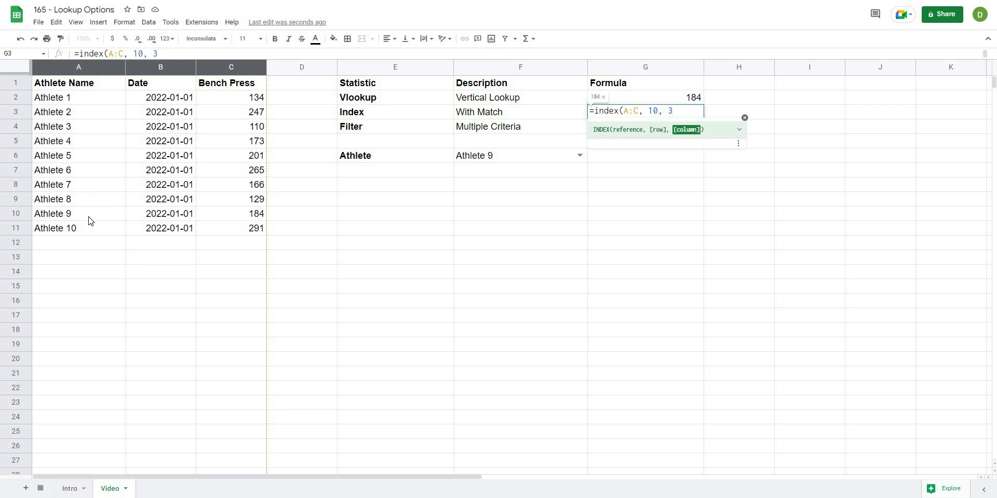
{"action": "type", "text": ")"}
{"action": "key", "text": "Return"}
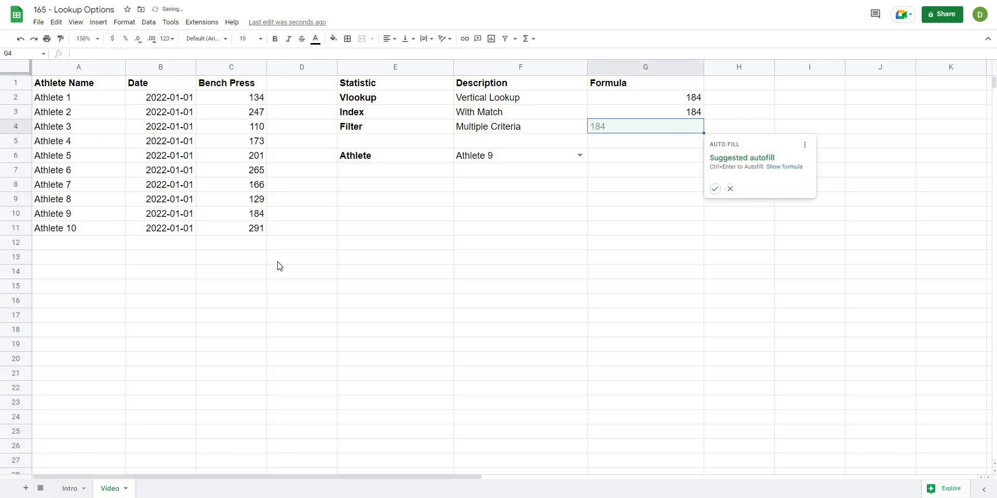
{"action": "left_click", "coordinate": [706, 251]}
{"action": "left_click", "coordinate": [686, 127]}
{"action": "left_click", "coordinate": [685, 115]}
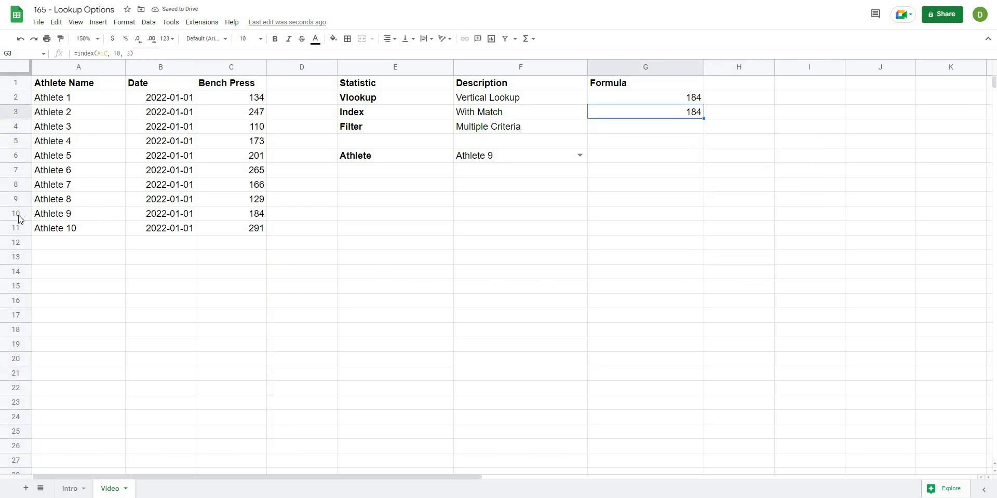
- Check where row 10 meets the Bench Press column, and replace the fixed row number in G3's INDEX formula with a MATCH function
{"action": "left_click", "coordinate": [233, 66], "text": "ctrl"}
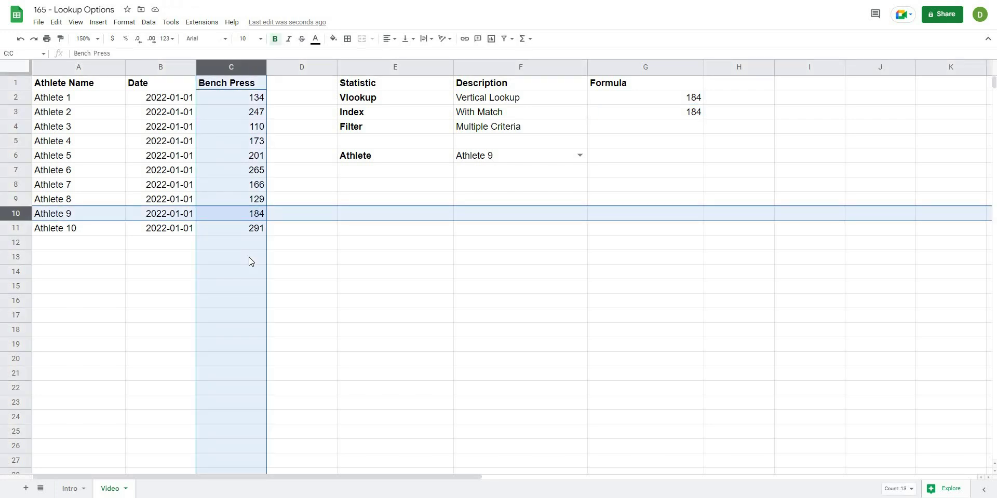
{"action": "left_click", "coordinate": [305, 262]}
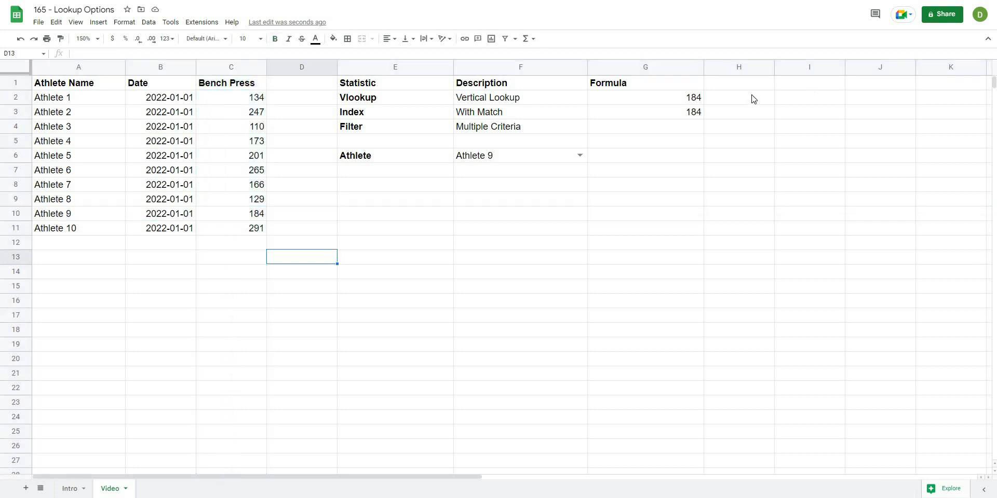
{"action": "left_click", "coordinate": [690, 112]}
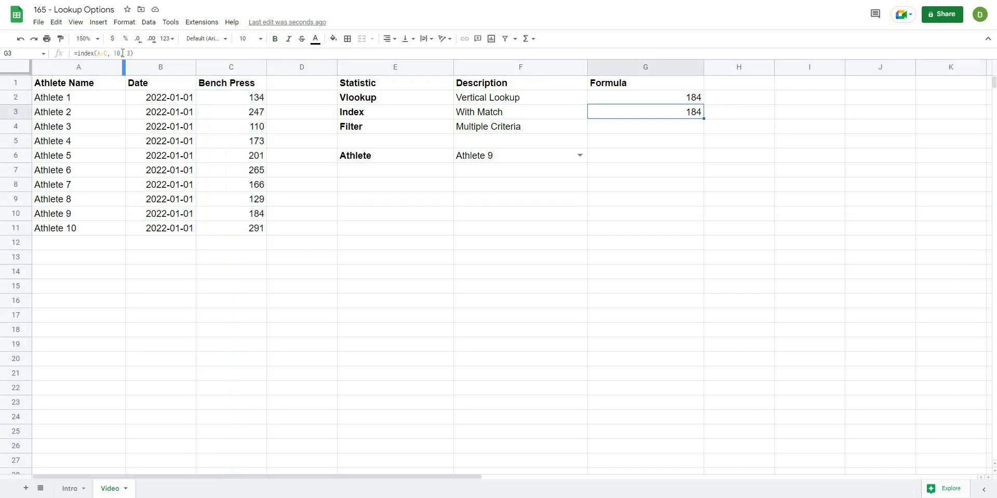
{"action": "left_click", "coordinate": [246, 49]}
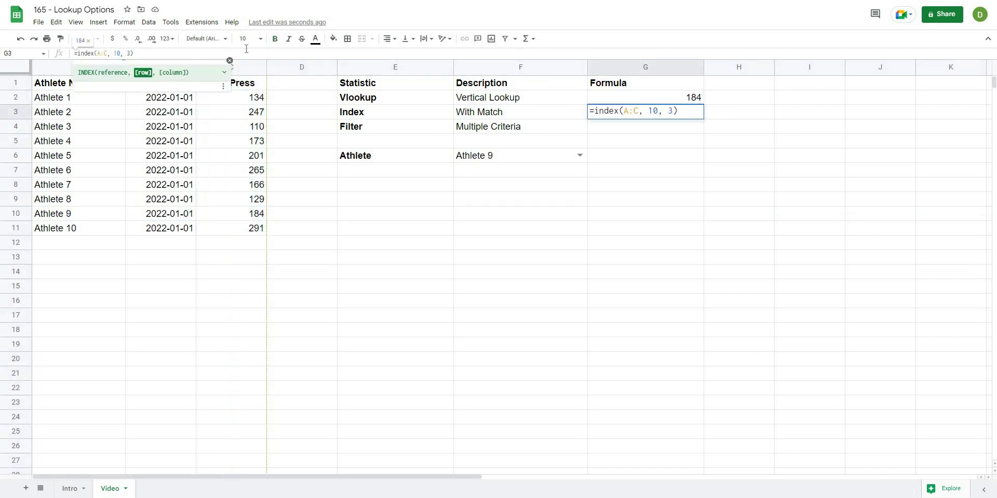
{"action": "key", "text": "BackSpace"}
{"action": "key", "text": "BackSpace"}
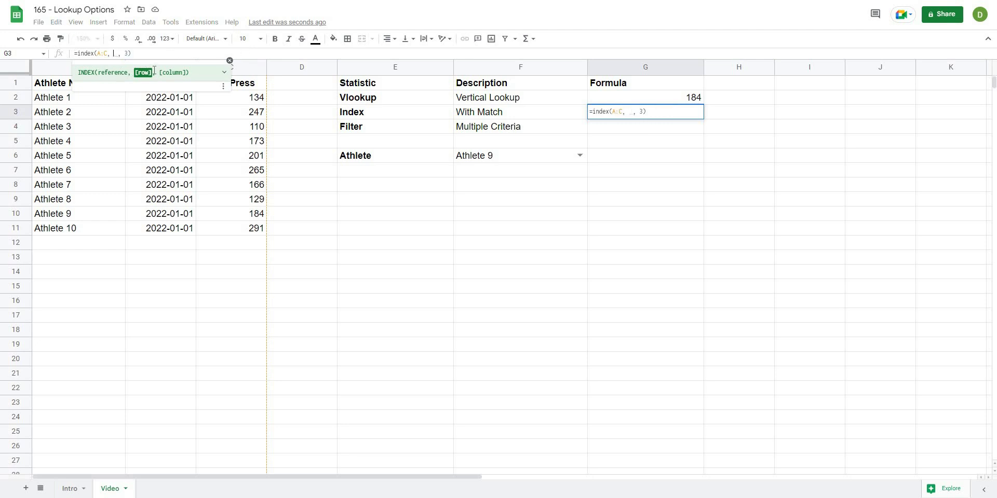
{"action": "type", "text": "match"}
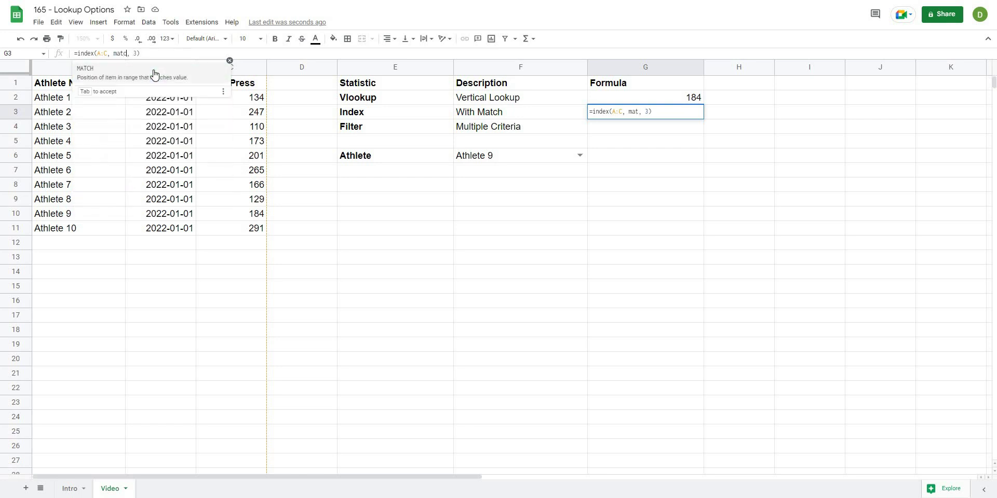
{"action": "type", "text": "("}
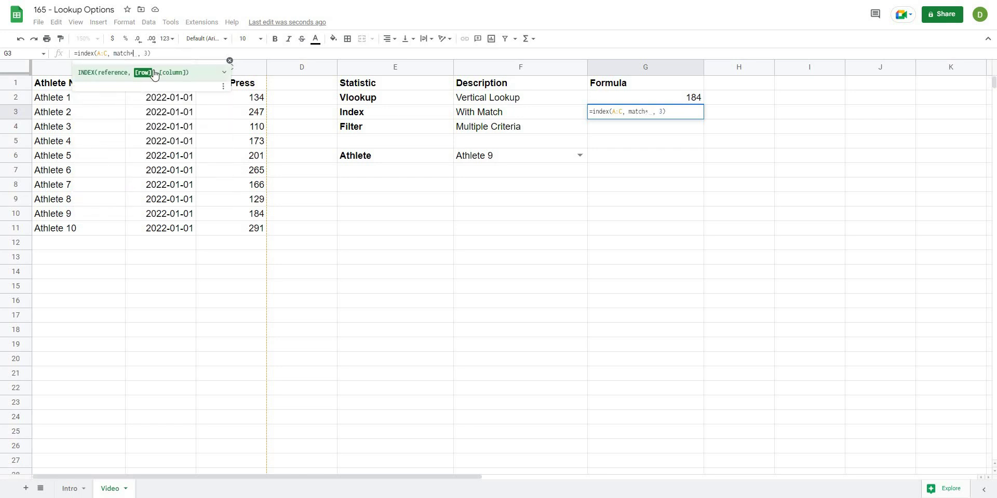
{"action": "key", "text": "BackSpace"}
{"action": "type", "text": "("}
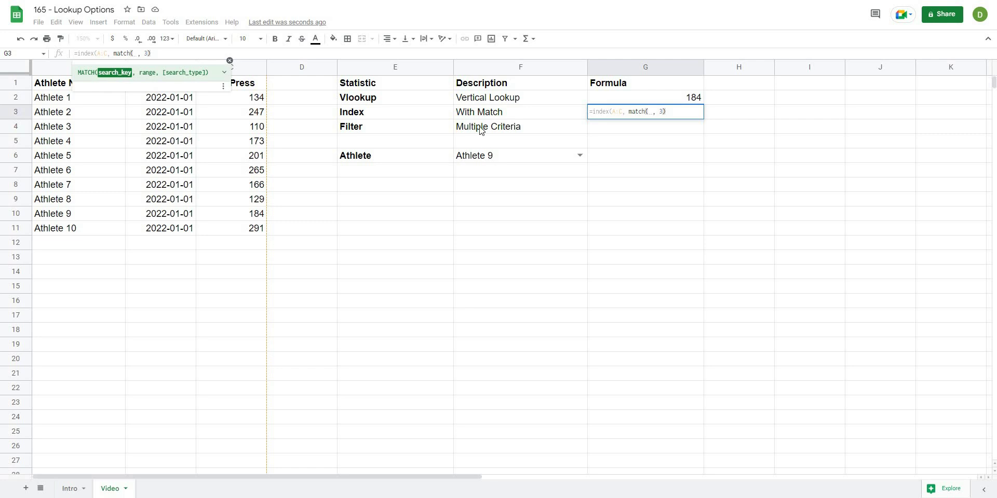
- Complete G3 as =index(A:C, match(F6, A:A, false), 3), matching the selected athlete against column A
{"action": "left_click", "coordinate": [472, 161]}
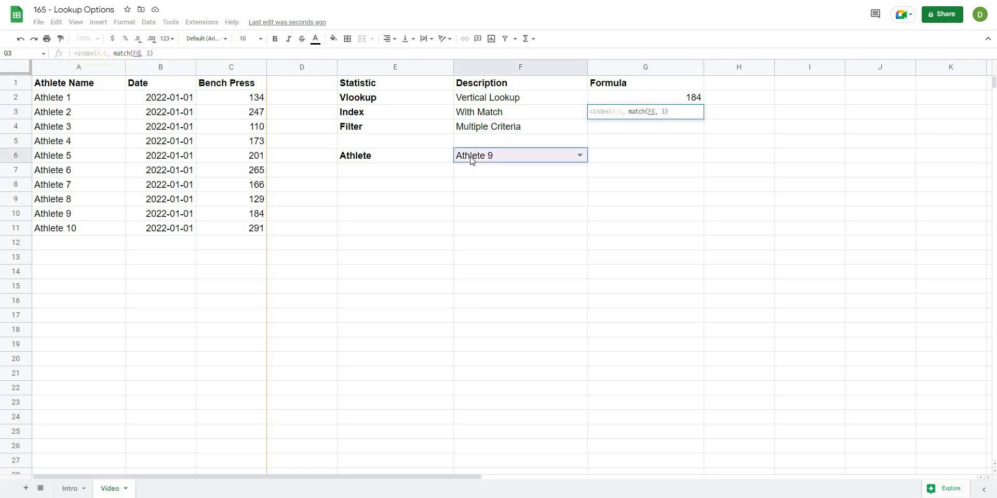
{"action": "type", "text": ","}
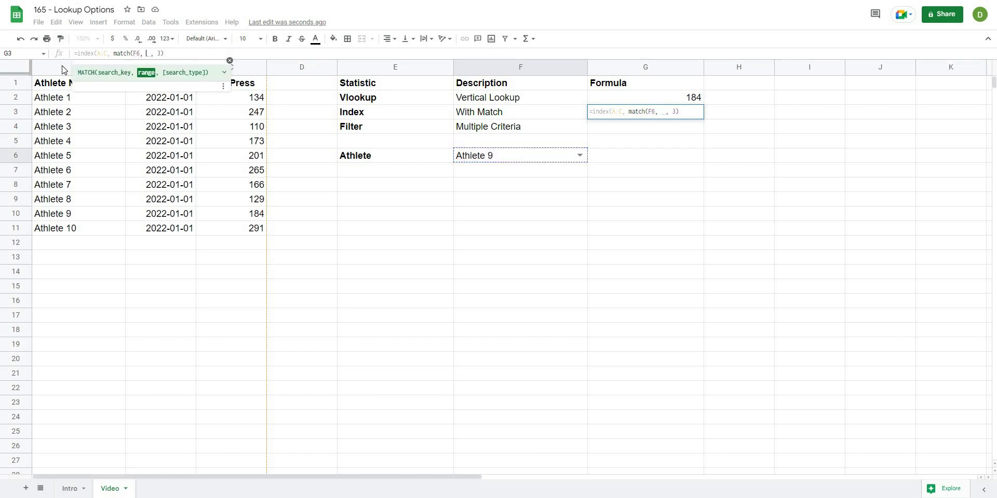
{"action": "left_click", "coordinate": [63, 68]}
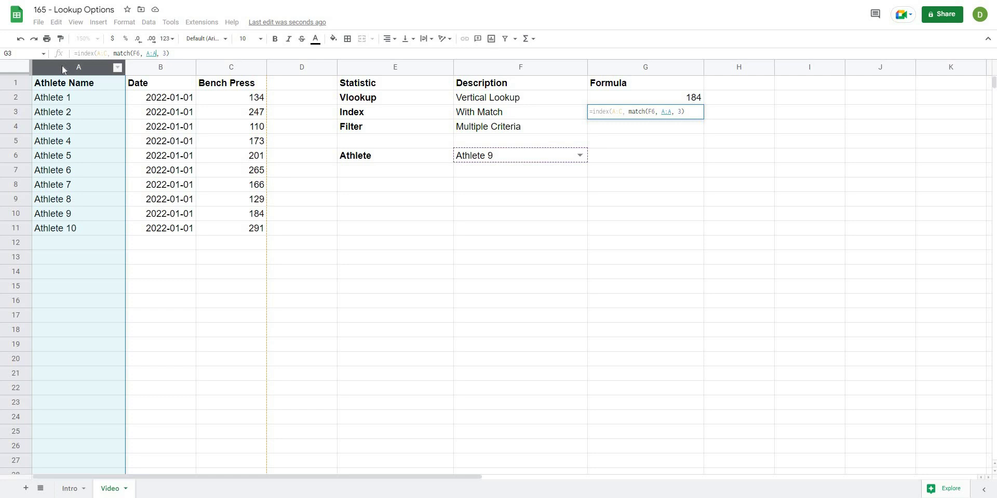
{"action": "type", "text": ", "}
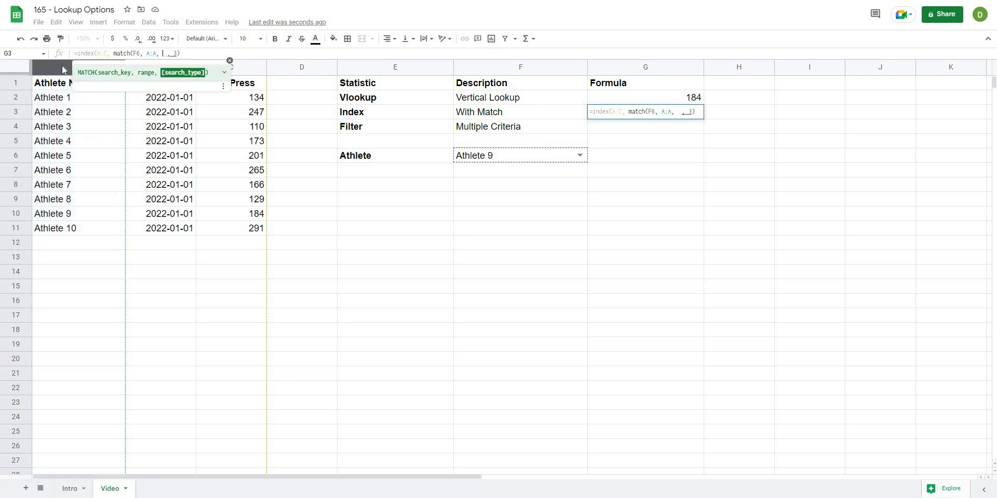
{"action": "type", "text": "false)"}
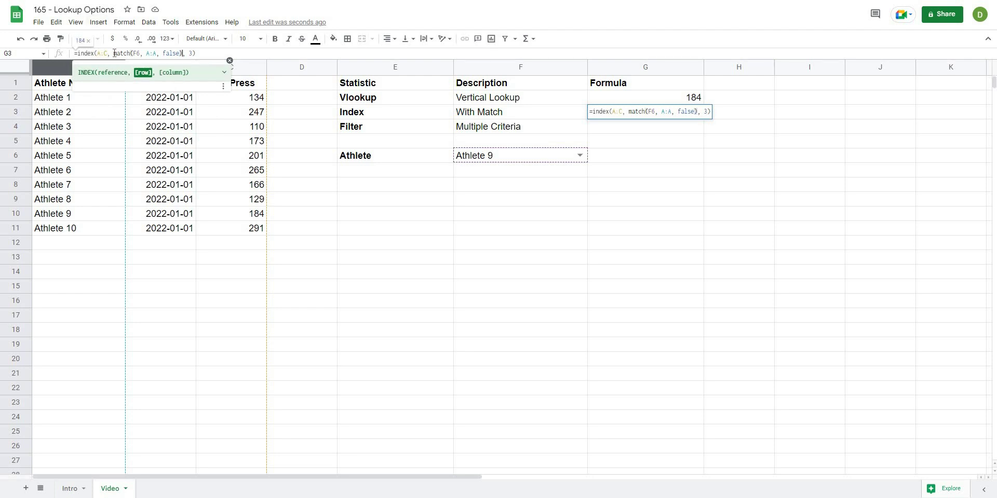
{"action": "left_click_drag", "start_coordinate": [113, 53], "coordinate": [182, 53]}
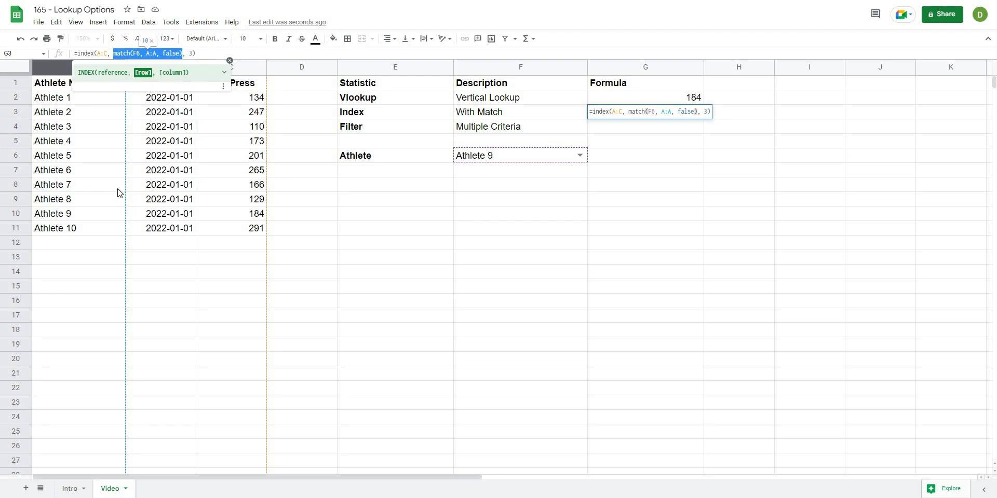
{"action": "left_click", "coordinate": [210, 54]}
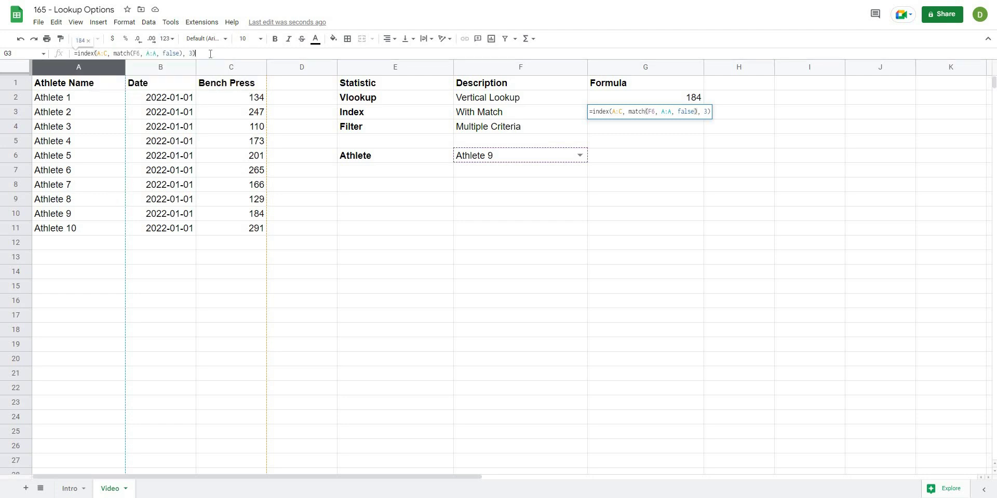
{"action": "key", "text": "Return"}
{"action": "left_click", "coordinate": [655, 259]}
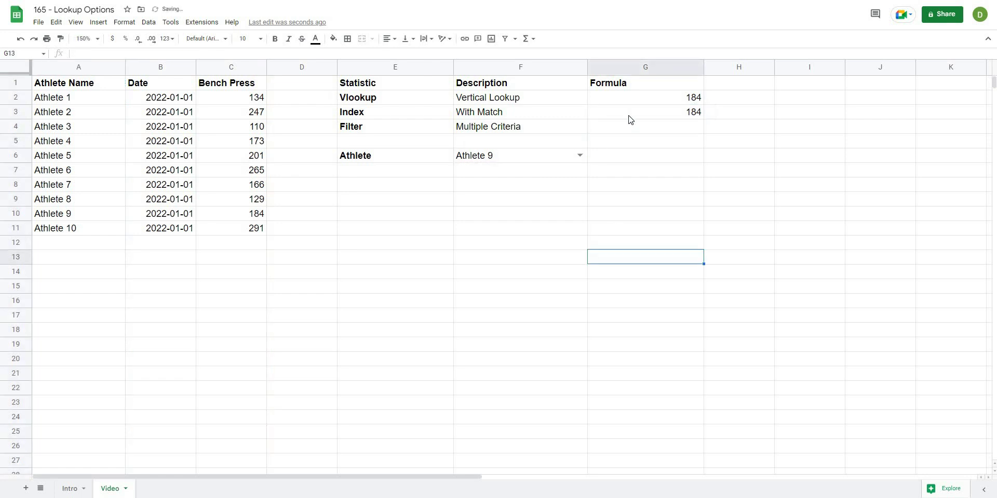
{"action": "left_click", "coordinate": [629, 116]}
{"action": "left_click", "coordinate": [630, 127]}
{"action": "left_click", "coordinate": [196, 244]}
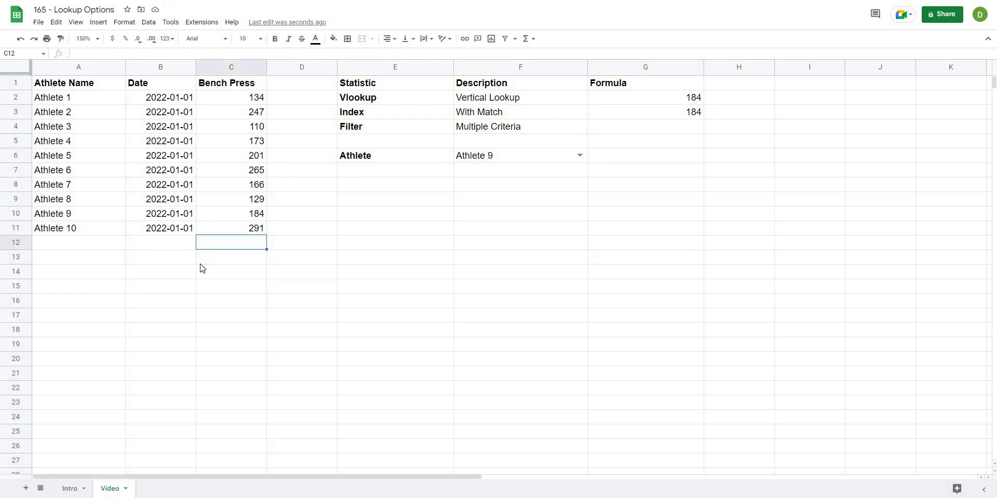
{"action": "left_click", "coordinate": [406, 272]}
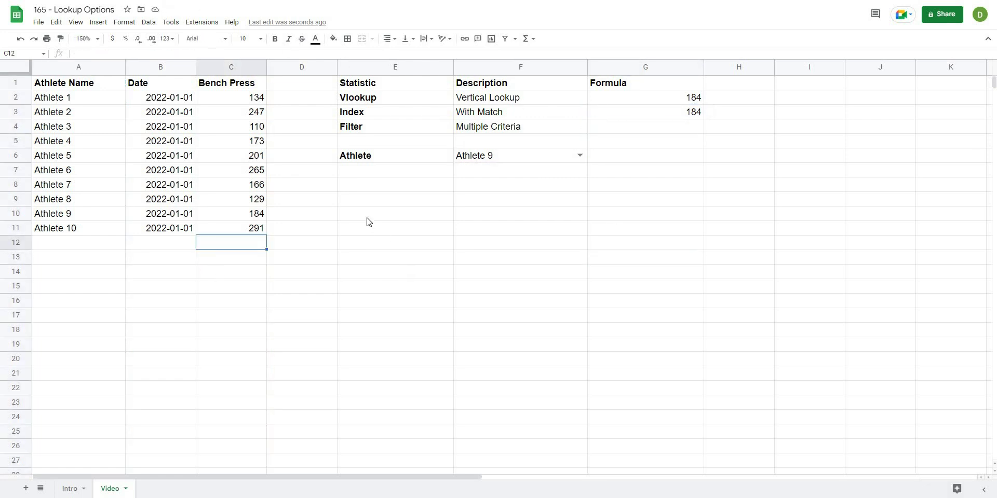
{"action": "left_click", "coordinate": [319, 203]}
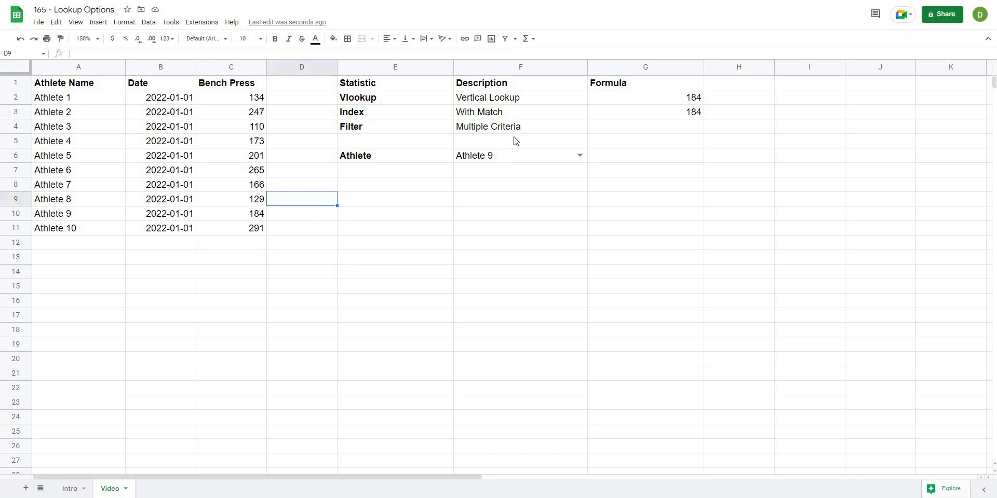
{"action": "left_click", "coordinate": [431, 248]}
- Enter =filter(C:C, A:A = F6) in G4 to return the selected athlete's bench press
{"action": "left_click", "coordinate": [626, 130]}
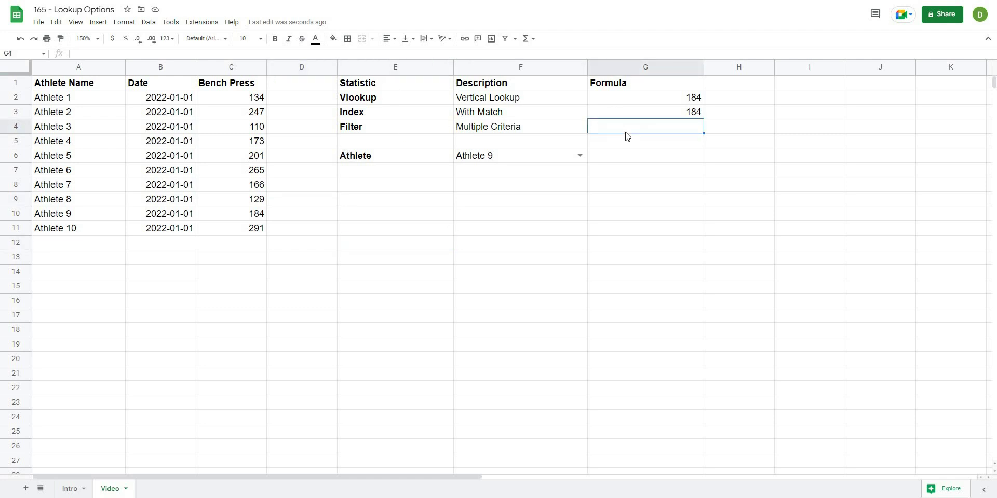
{"action": "type", "text": "=filter("}
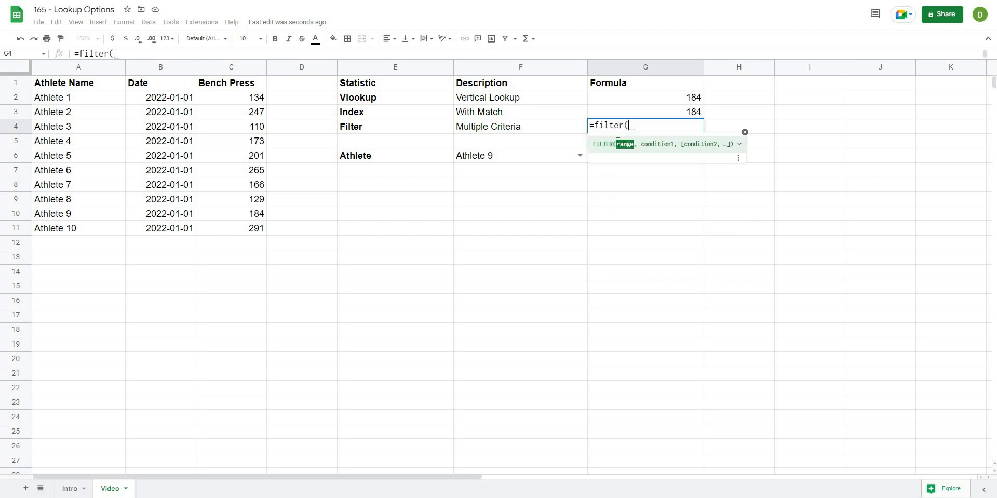
{"action": "left_click", "coordinate": [236, 72]}
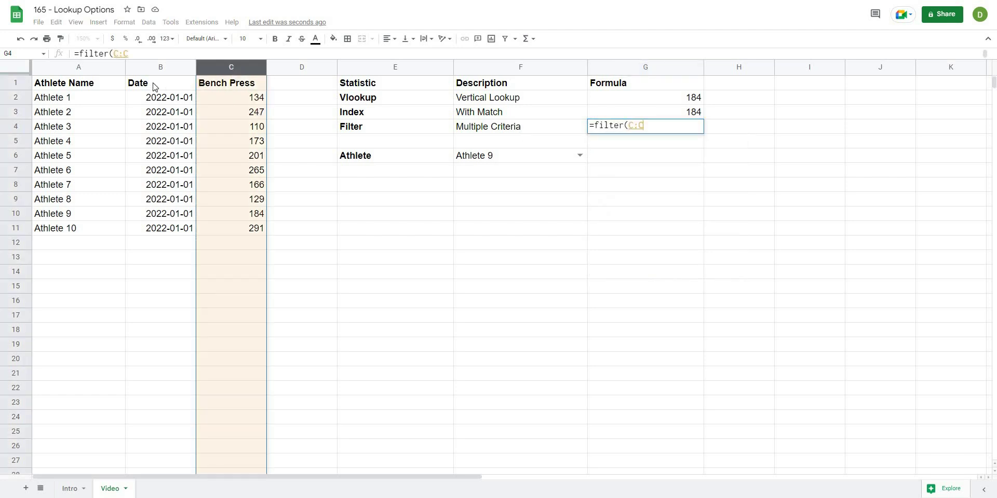
{"action": "left_click", "coordinate": [133, 52]}
{"action": "type", "text": ","}
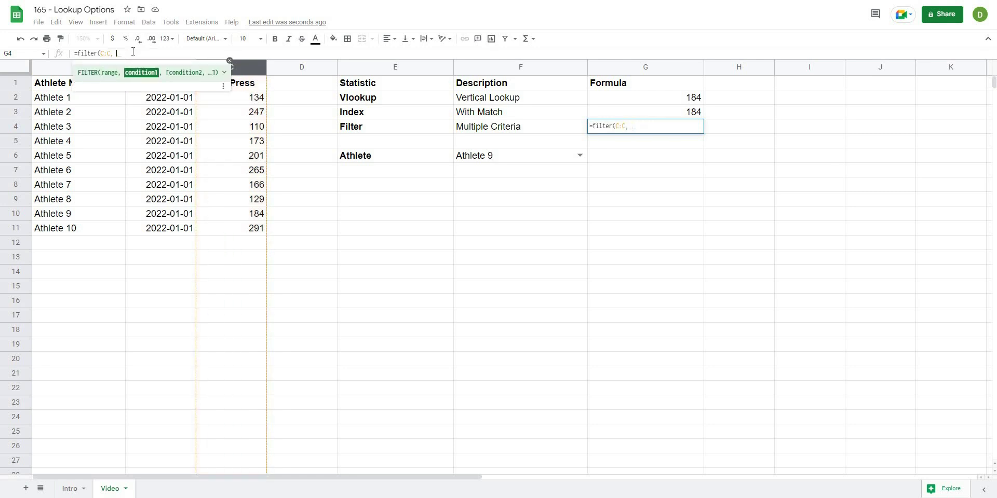
{"action": "left_click", "coordinate": [50, 67]}
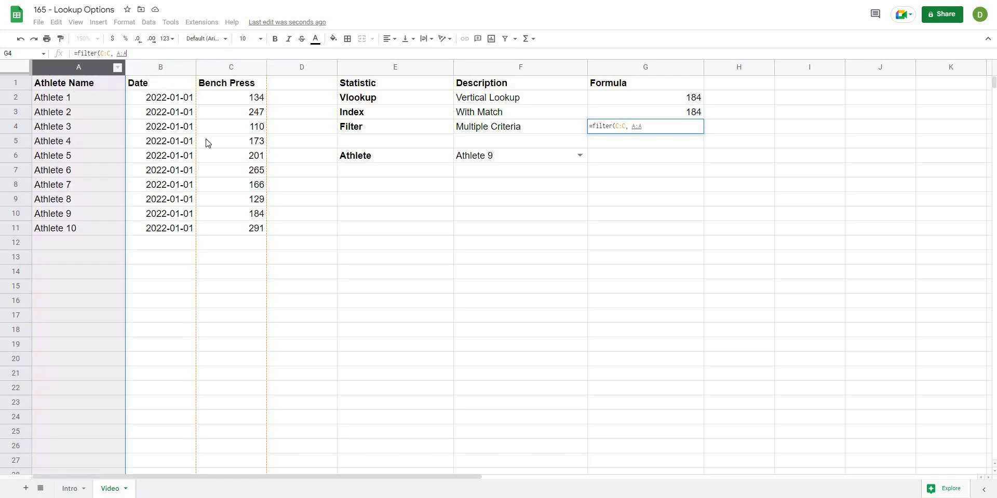
{"action": "type", "text": "="}
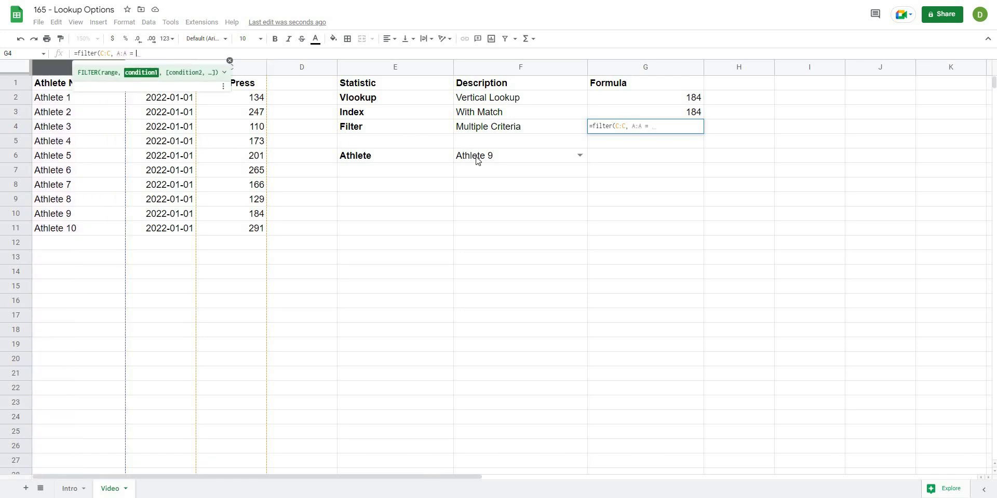
{"action": "left_click", "coordinate": [477, 158]}
{"action": "type", "text": ")"}
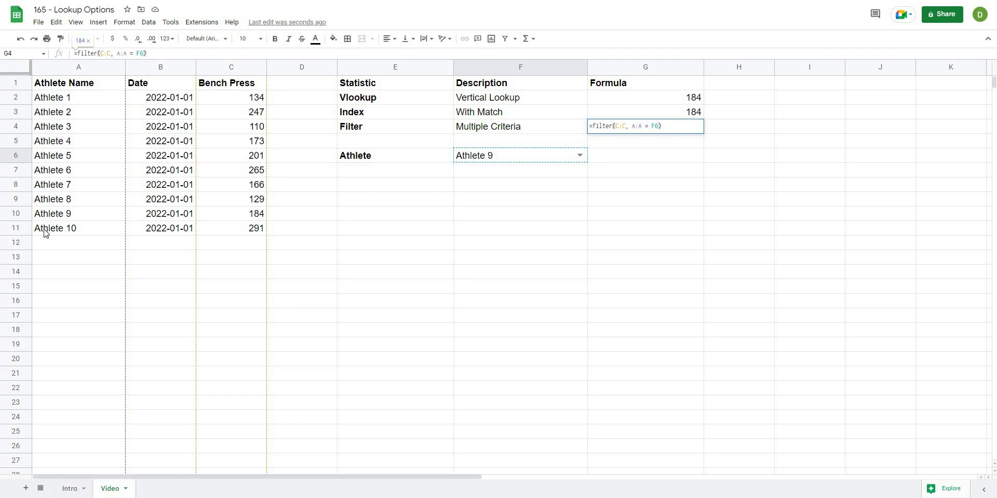
{"action": "key", "text": "Return"}
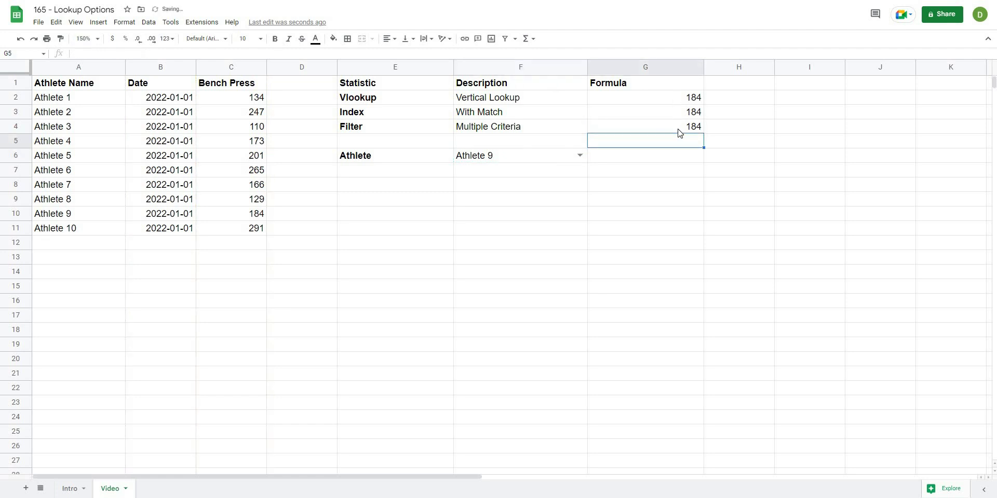
- Add a second condition, C:C = 110, to the FILTER formula in G4
{"action": "left_click", "coordinate": [678, 129]}
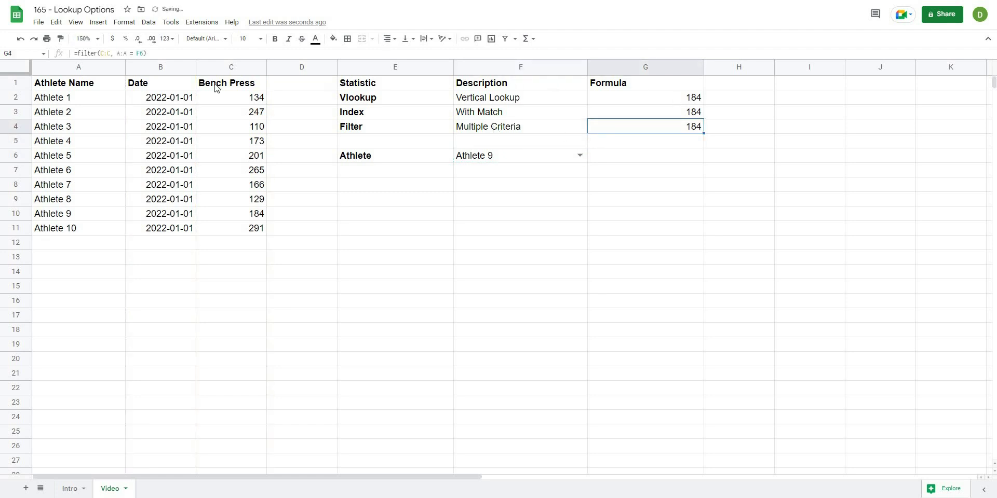
{"action": "left_click", "coordinate": [145, 53]}
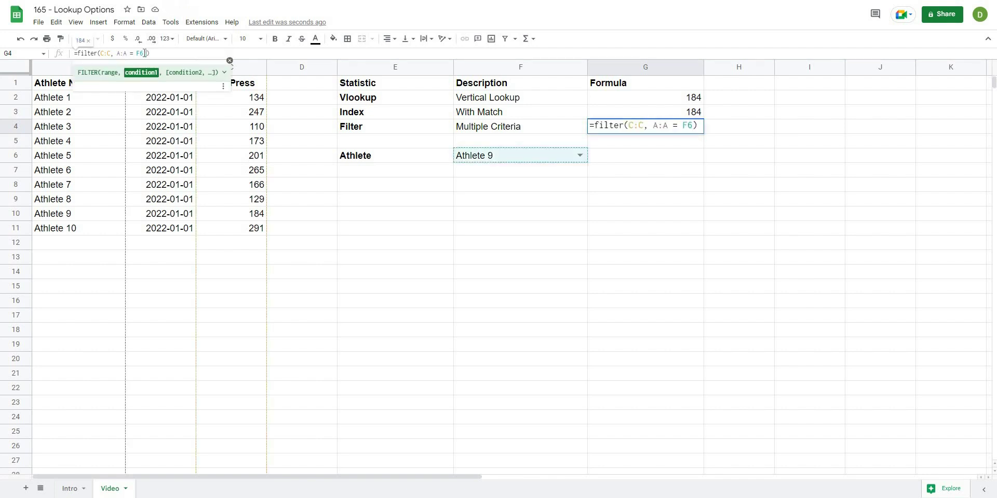
{"action": "type", "text": ","}
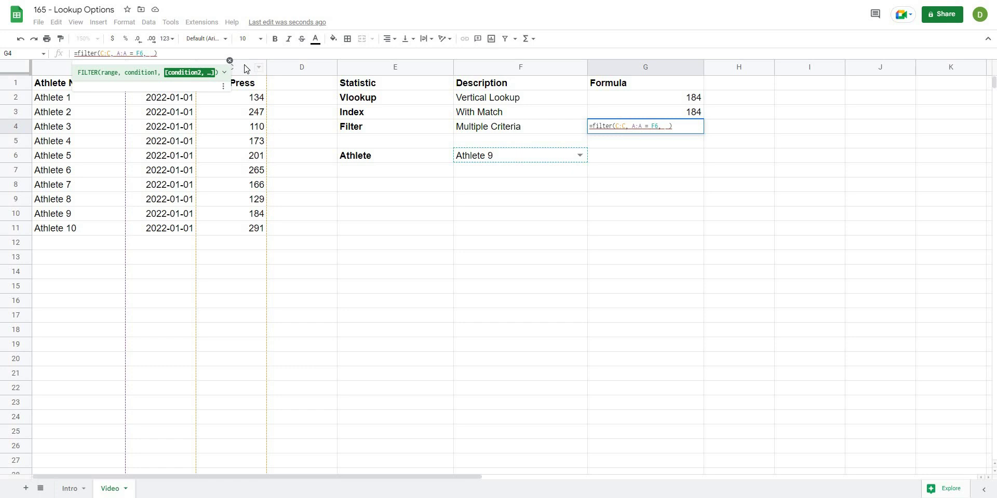
{"action": "left_click", "coordinate": [246, 69]}
{"action": "type", "text": "= 110"}
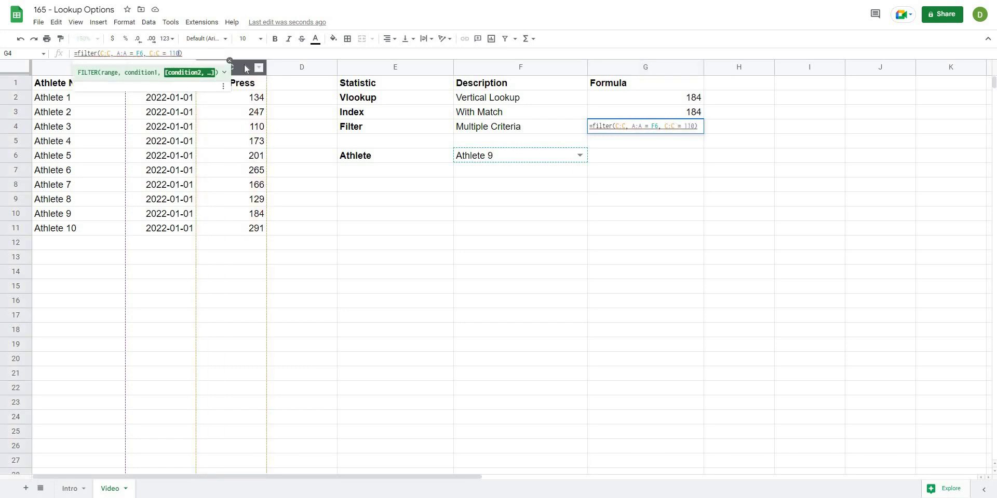
{"action": "key", "text": "Return"}
- Remove the C:C = 110 condition from G4, leaving the formula as =filter(C:C, A:A = F6)
{"action": "left_click", "coordinate": [675, 126]}
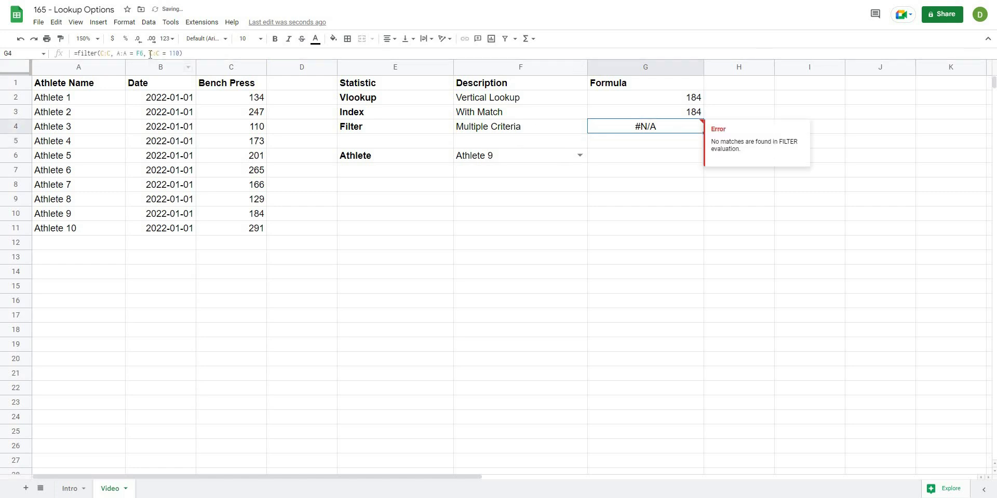
{"action": "left_click_drag", "start_coordinate": [150, 54], "coordinate": [182, 53]}
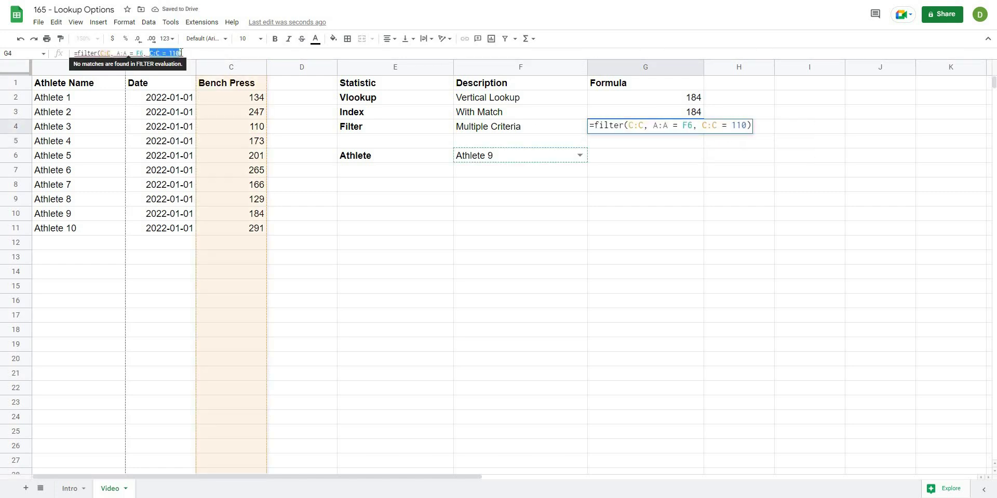
{"action": "key", "text": "BackSpace"}
{"action": "key", "text": "BackSpace"}
{"action": "key", "text": "BackSpace"}
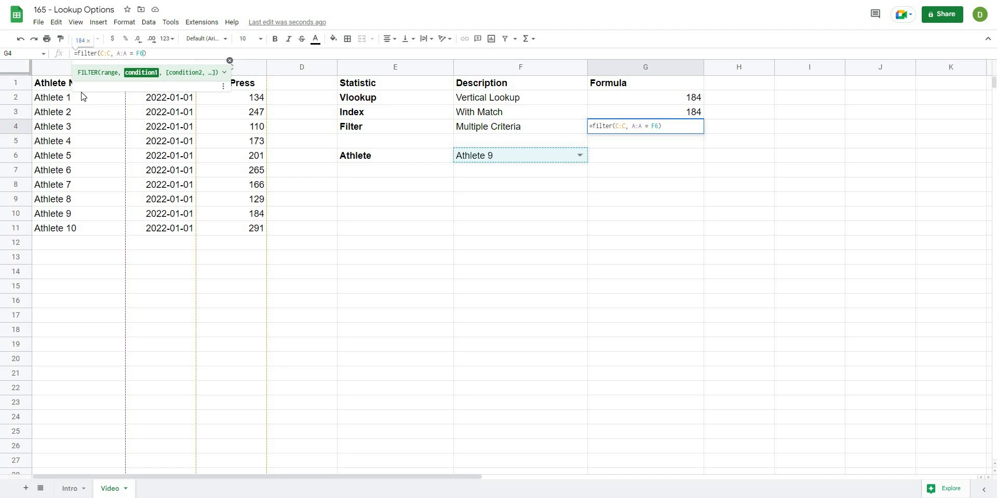
{"action": "key", "text": "Return"}
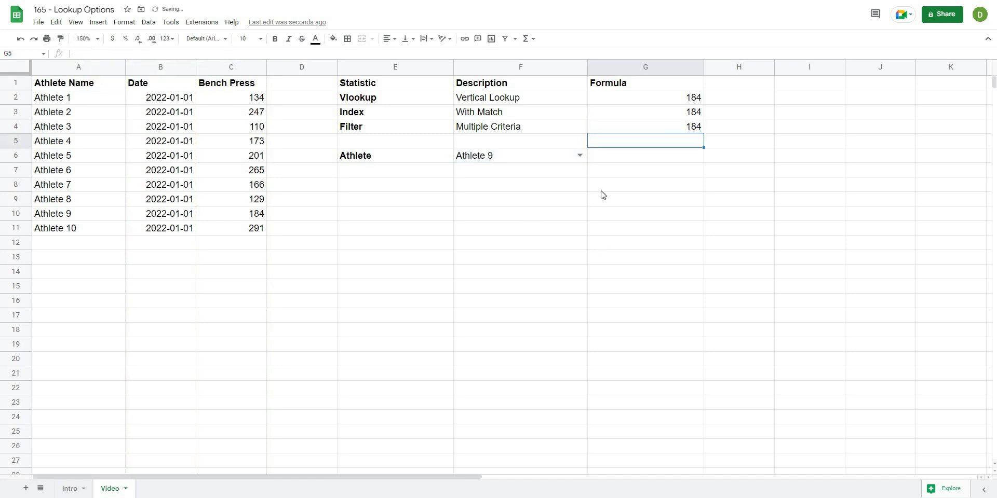
- Test all three lookup formulas by choosing Athlete 4, Athlete 8, Athlete 6 and finally Athlete 10 in F6
{"action": "left_click", "coordinate": [579, 156]}
{"action": "left_click", "coordinate": [483, 208]}
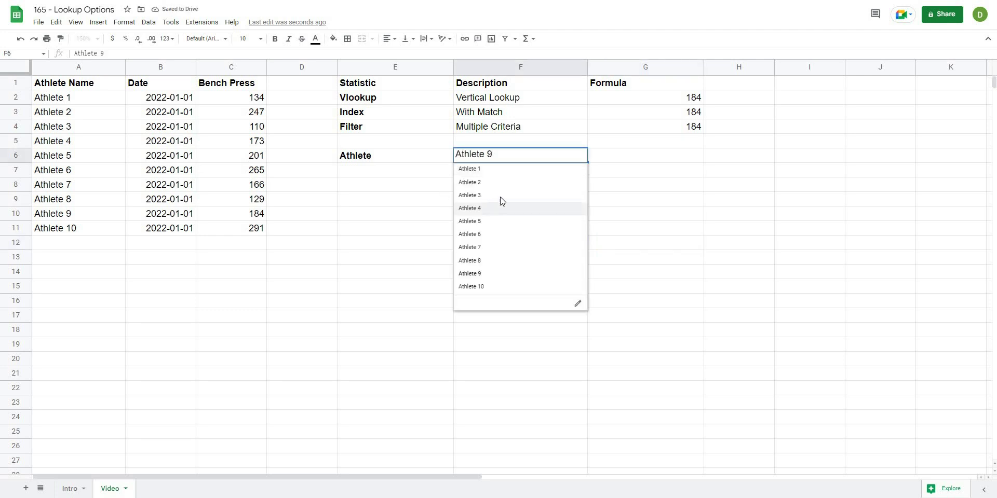
{"action": "left_click", "coordinate": [580, 156]}
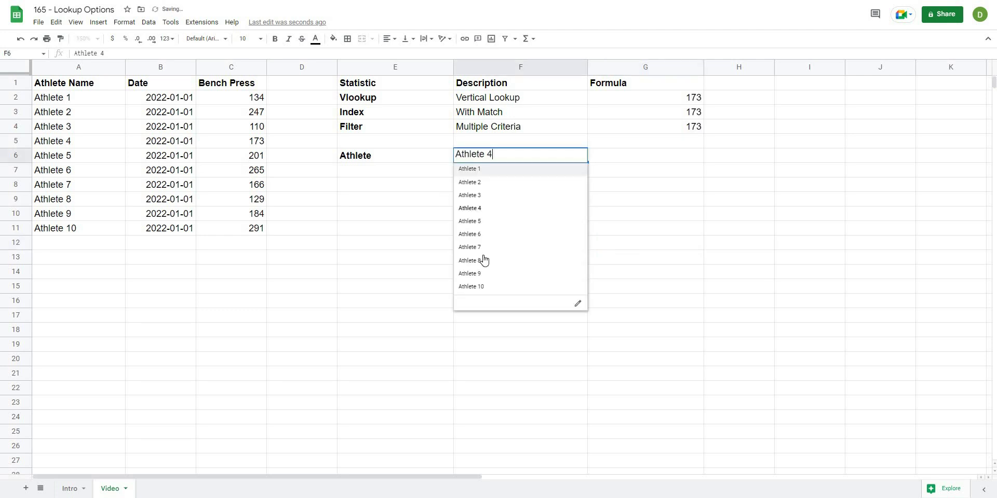
{"action": "left_click", "coordinate": [485, 260]}
{"action": "left_click", "coordinate": [578, 156]}
{"action": "left_click", "coordinate": [474, 234]}
{"action": "left_click", "coordinate": [577, 156]}
{"action": "left_click", "coordinate": [579, 285]}
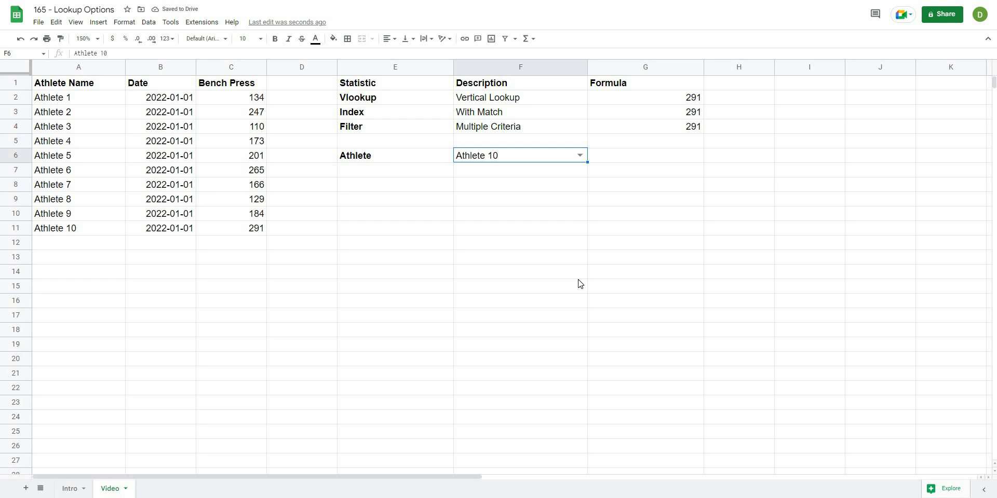